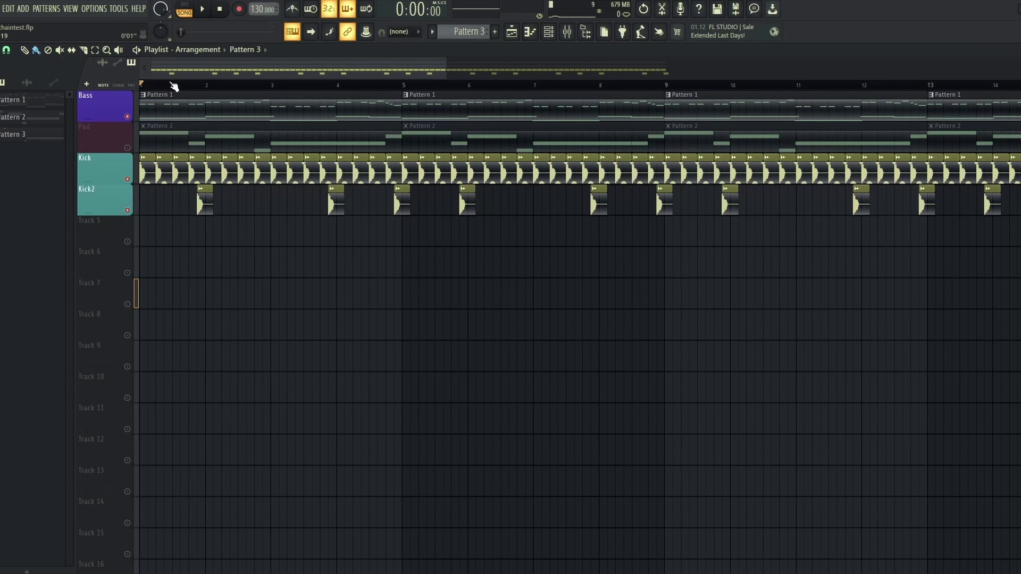
- Play the opening bars of the arrangement and stop playback
key("space")
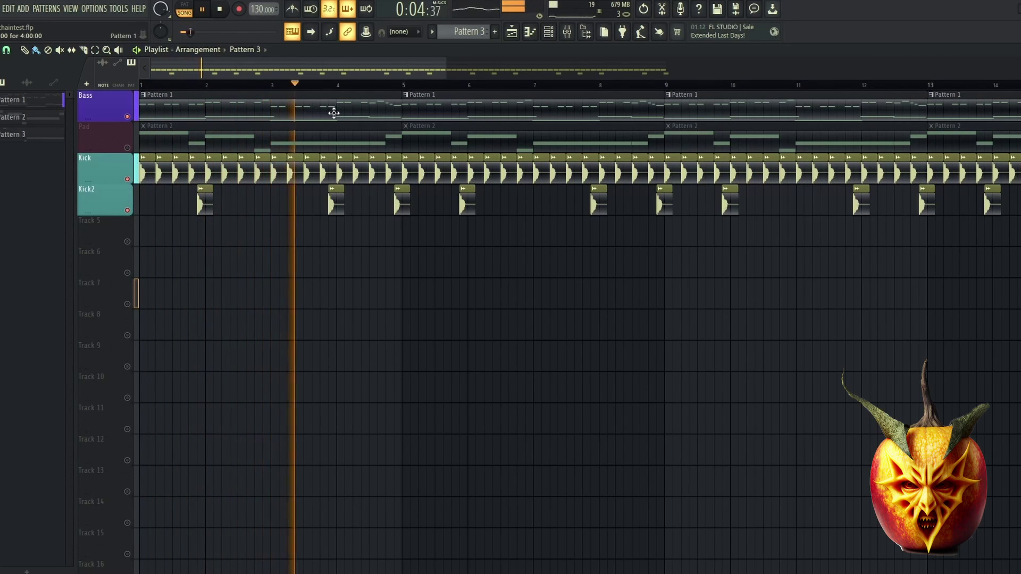
key("space")
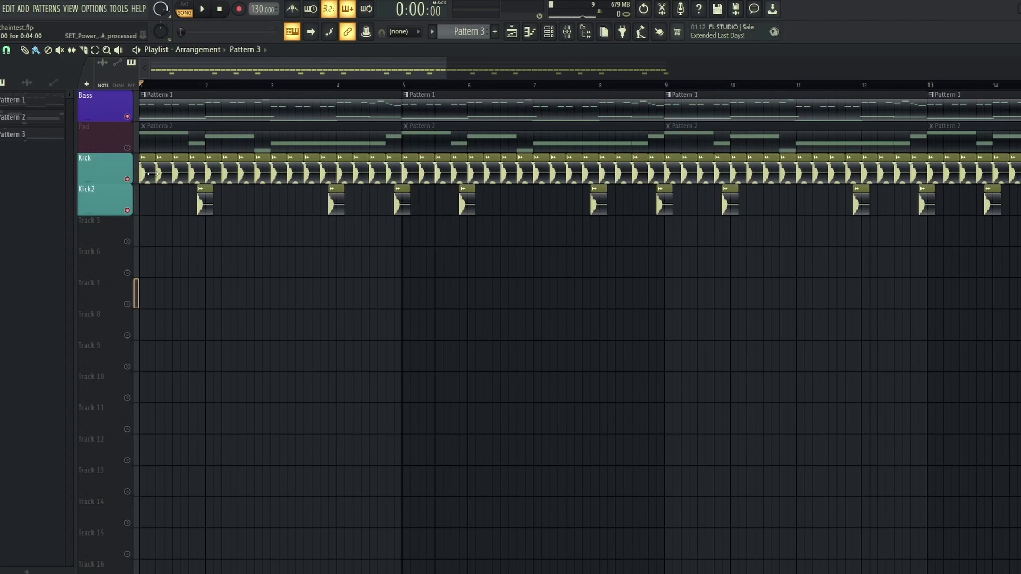
- Open the mixer and inspect the BASS, Bass2, KICK and pad1 tracks
left_click(533, 34)
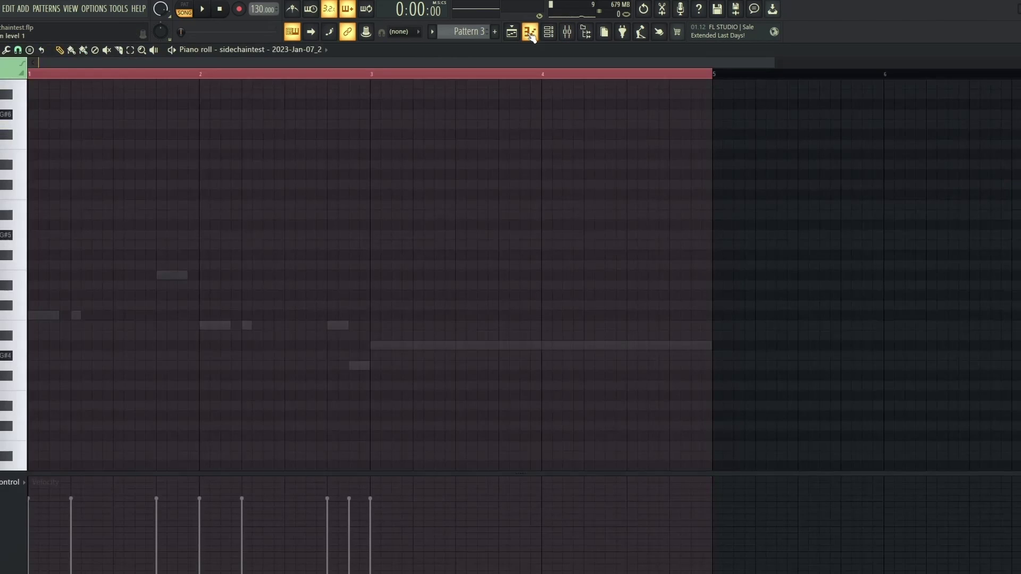
left_click(567, 32)
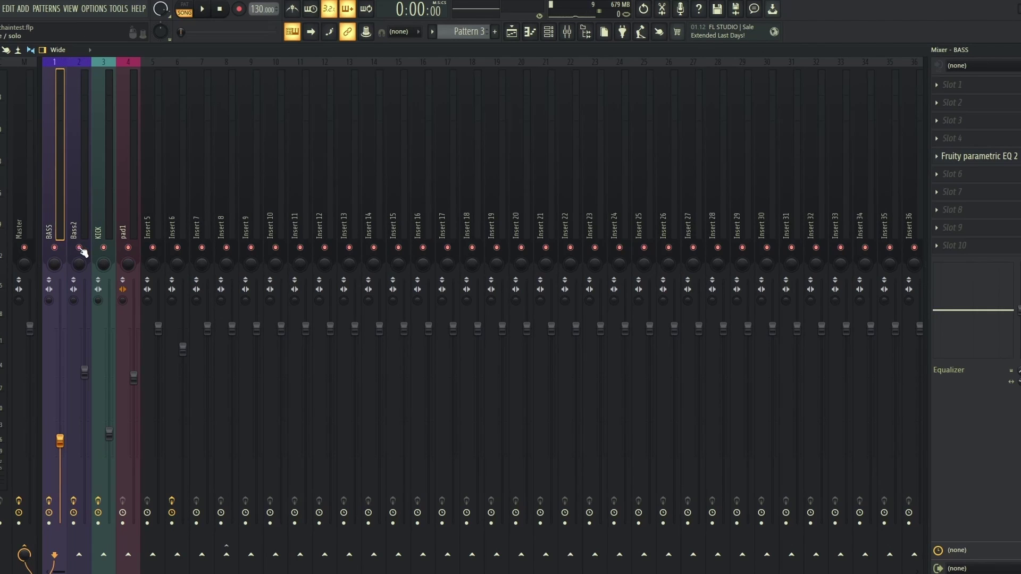
left_click(78, 197)
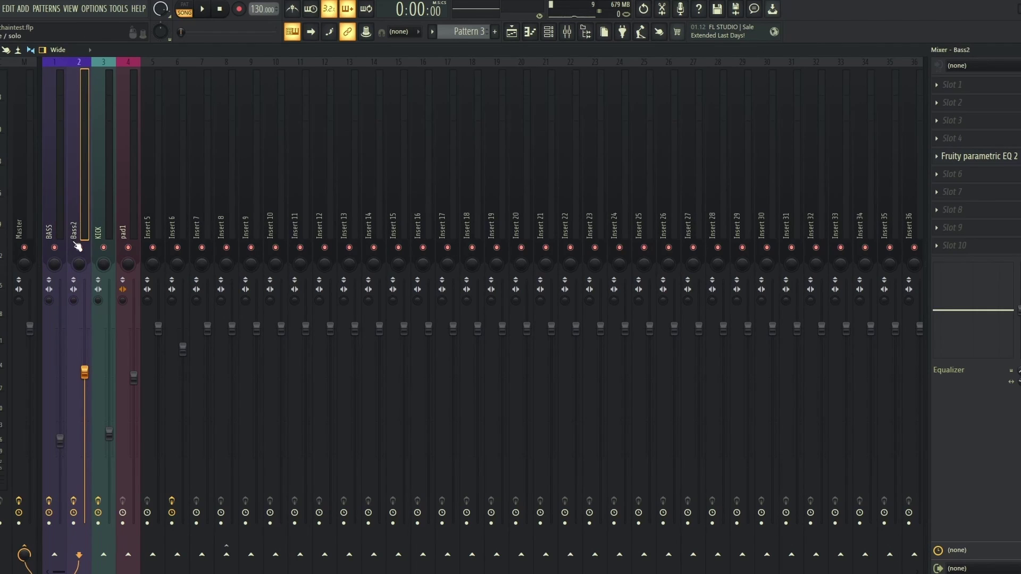
left_click(104, 213)
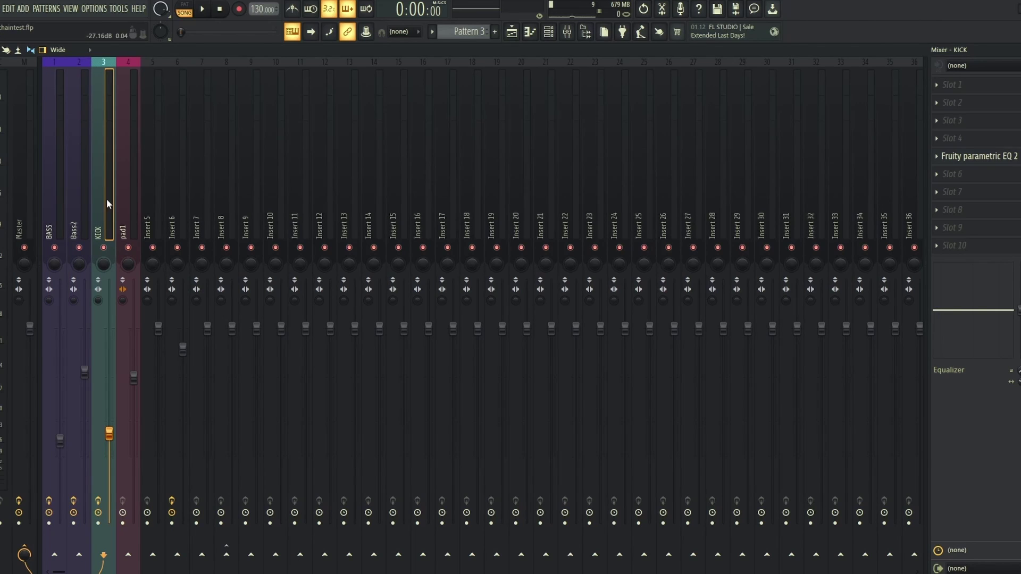
left_click(135, 200)
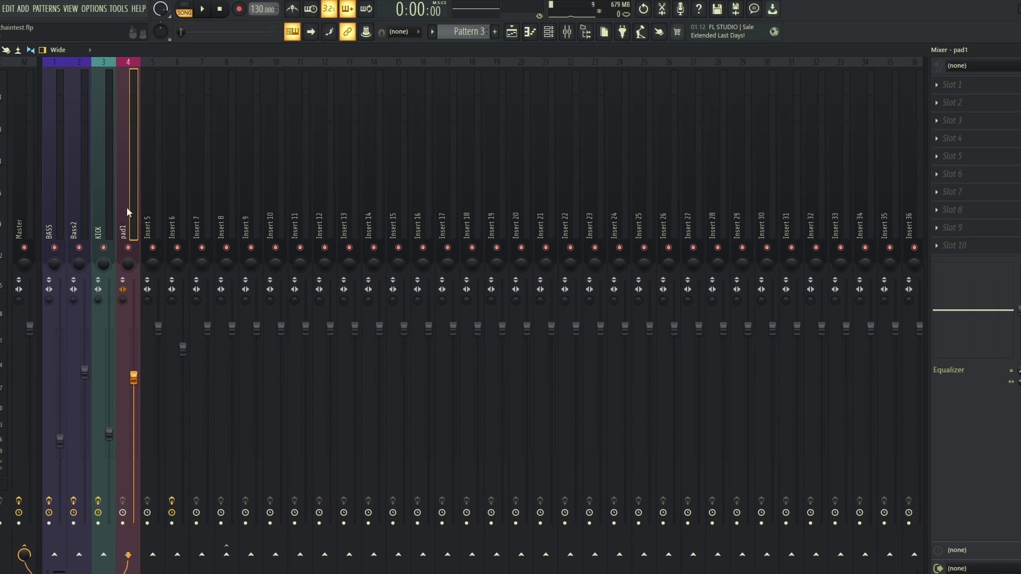
left_click(53, 196)
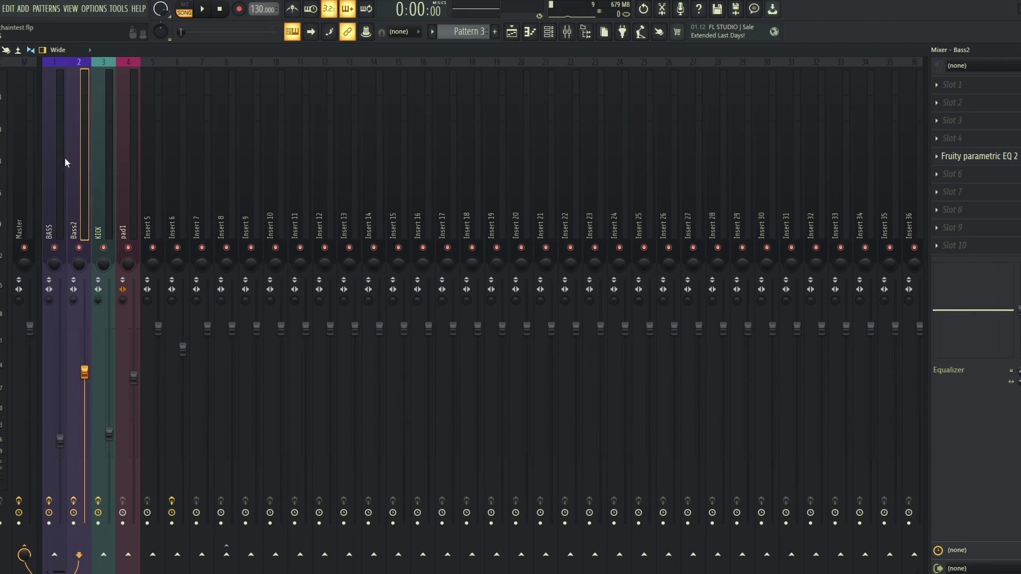
left_click(940, 120)
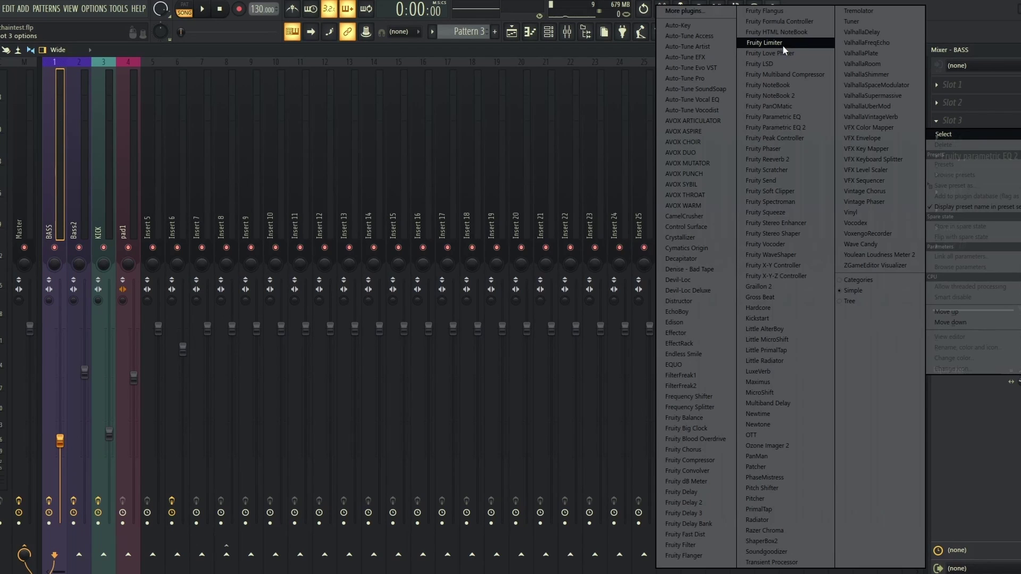
left_click(76, 162)
left_click(76, 162)
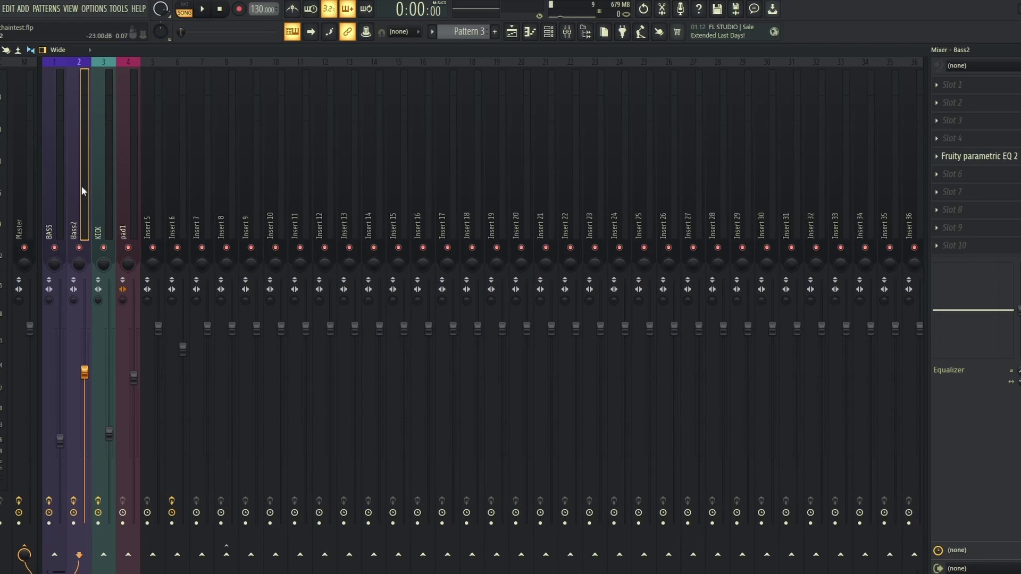
left_click(203, 177)
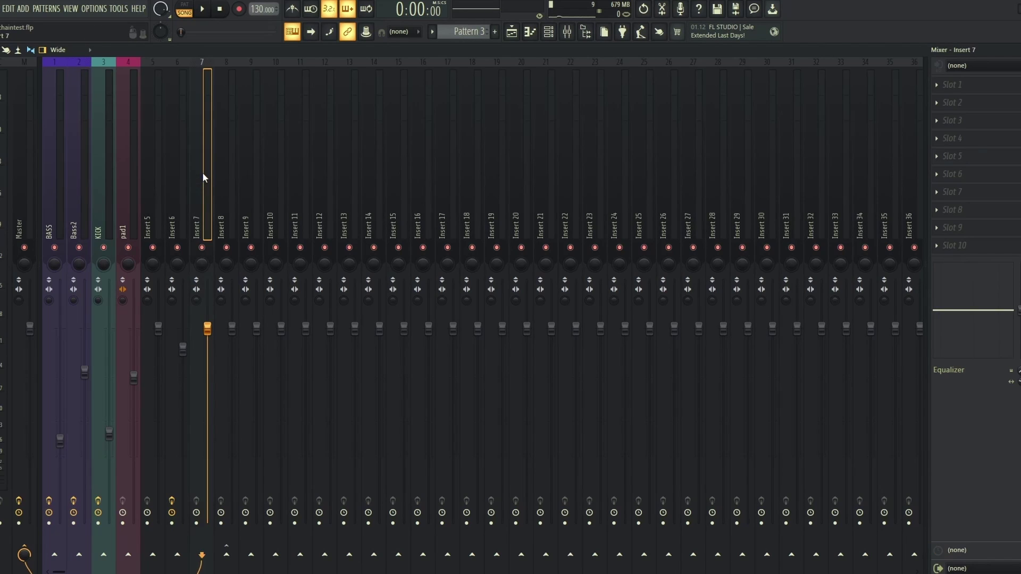
left_click(55, 187)
left_click(80, 192)
- Rename mixer track Insert 9 as Sidechain and give it the silver colour #BBC6CE
left_click(259, 168)
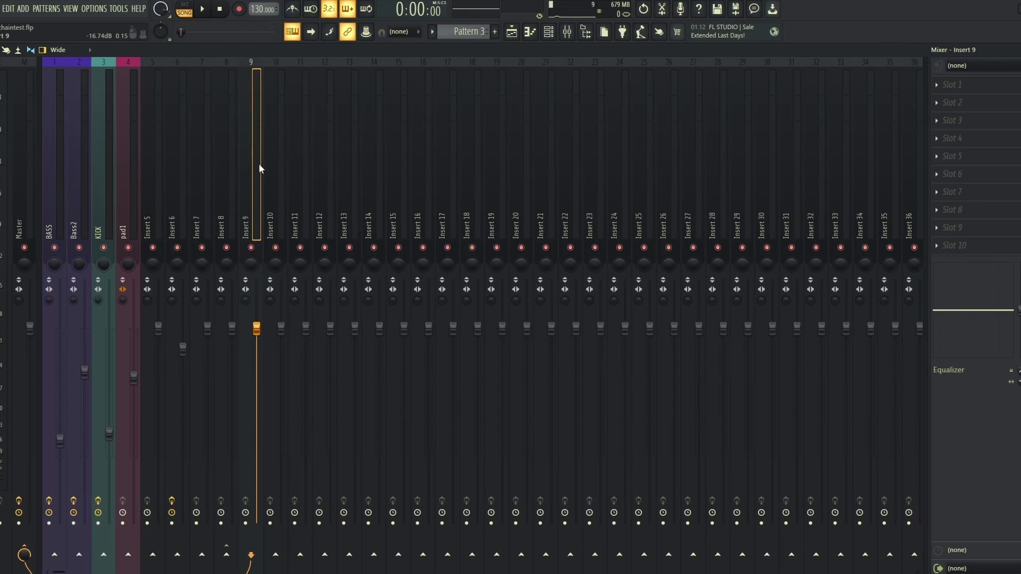
right_click(256, 155)
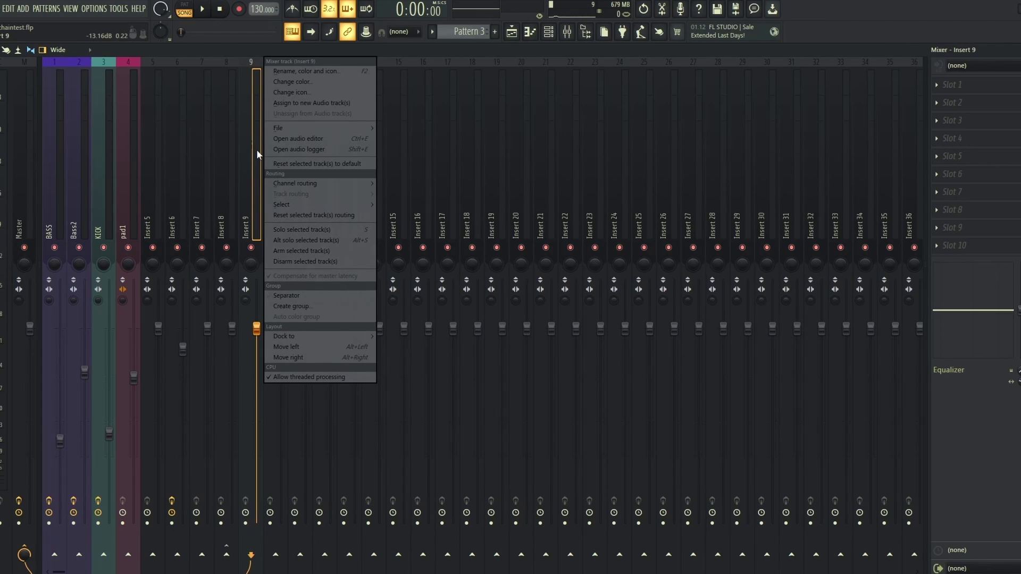
left_click(309, 71)
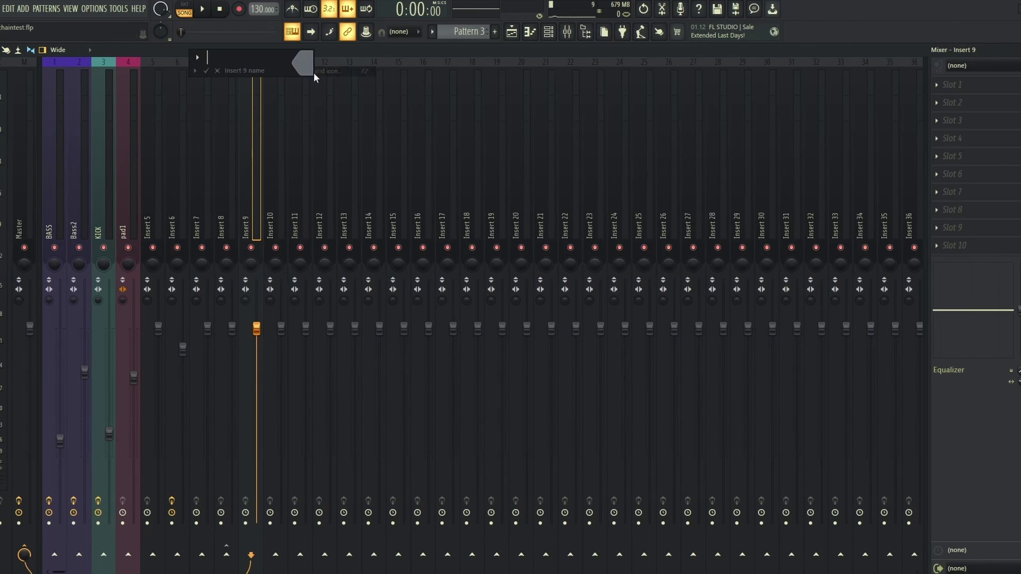
type("Sidechain")
left_click(298, 64)
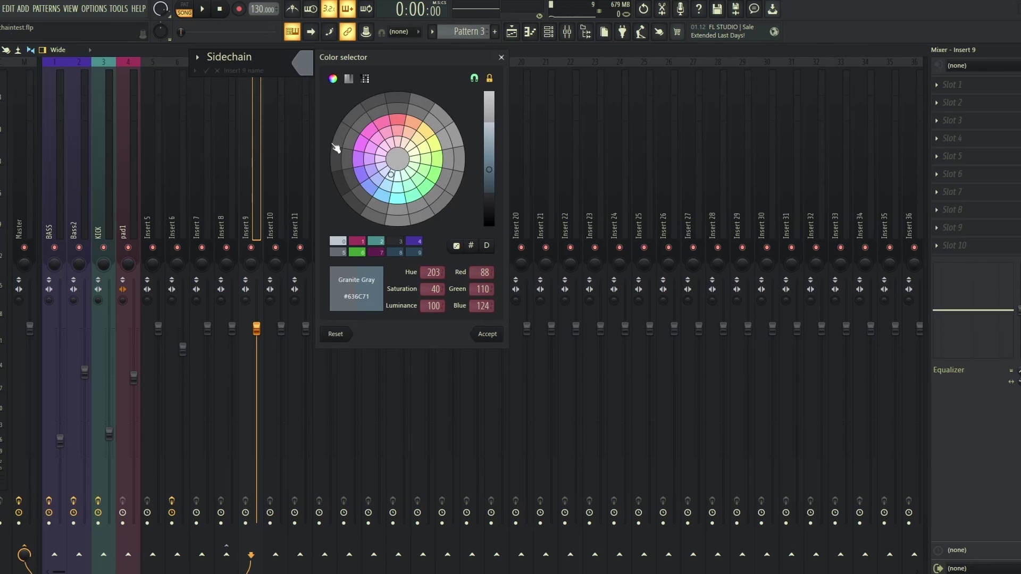
left_click(338, 241)
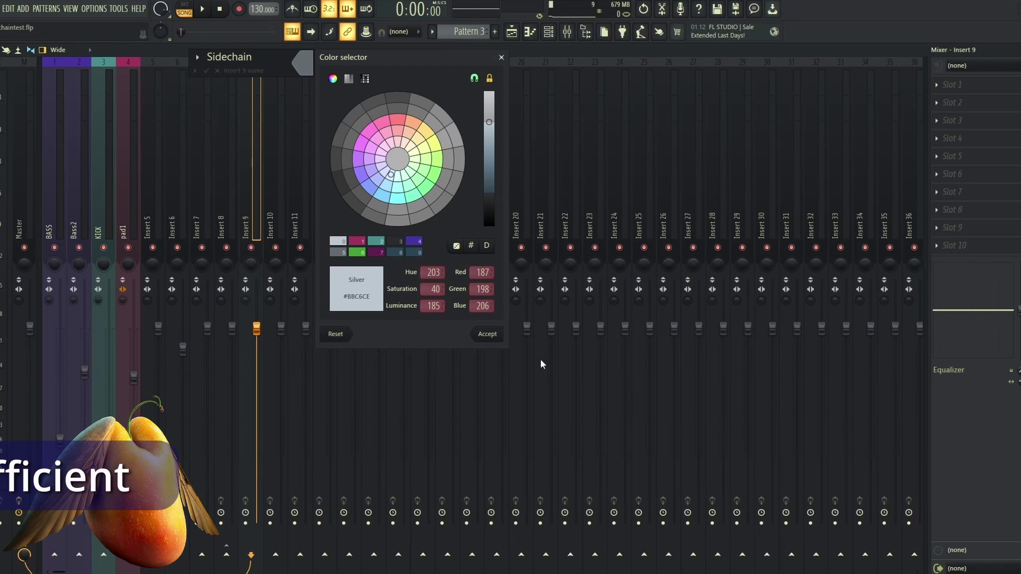
left_click(485, 335)
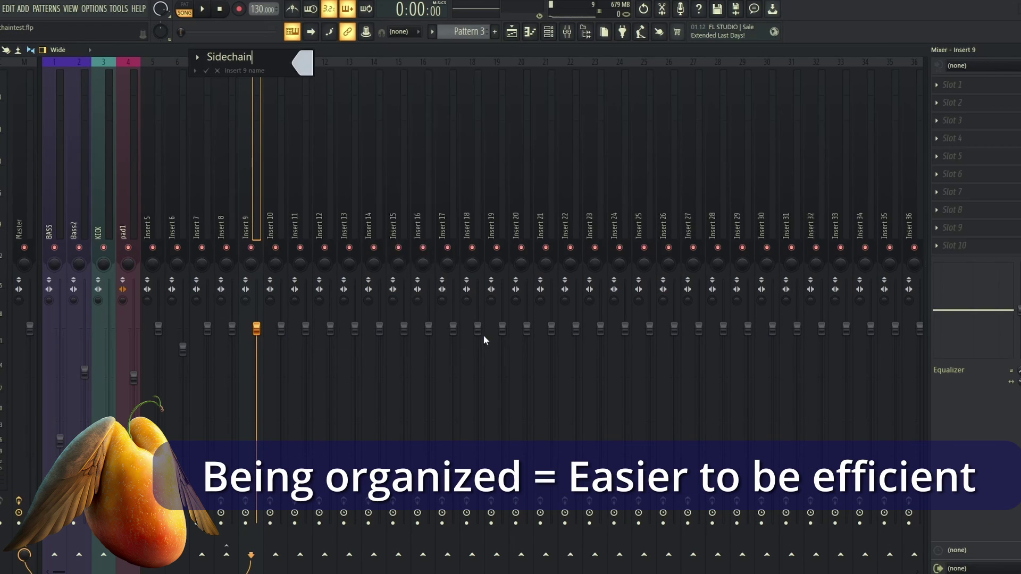
key("Return")
- Dock the Sidechain mixer track to the left, beside the Master track
right_click(251, 91)
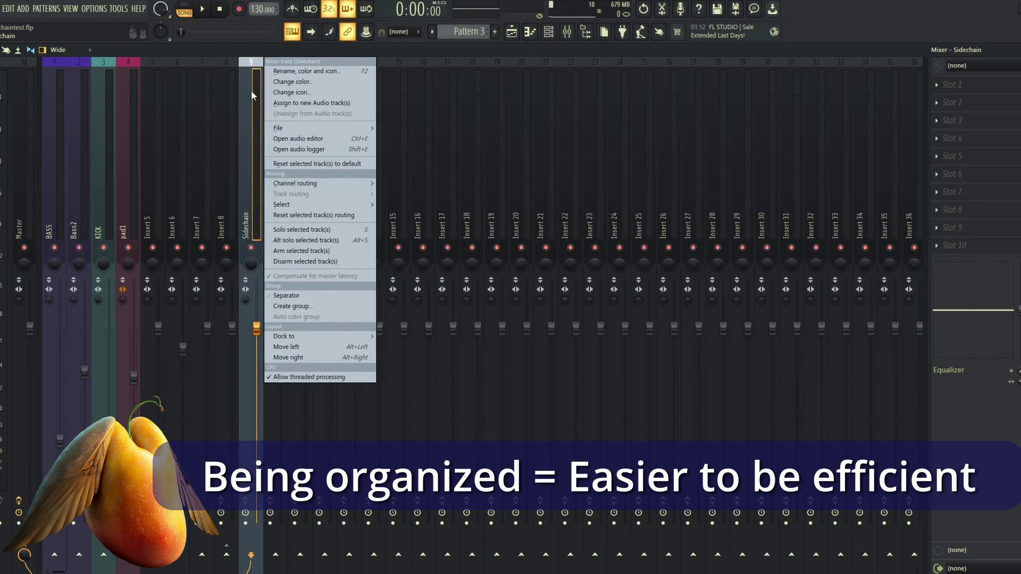
mouse_move(323, 342)
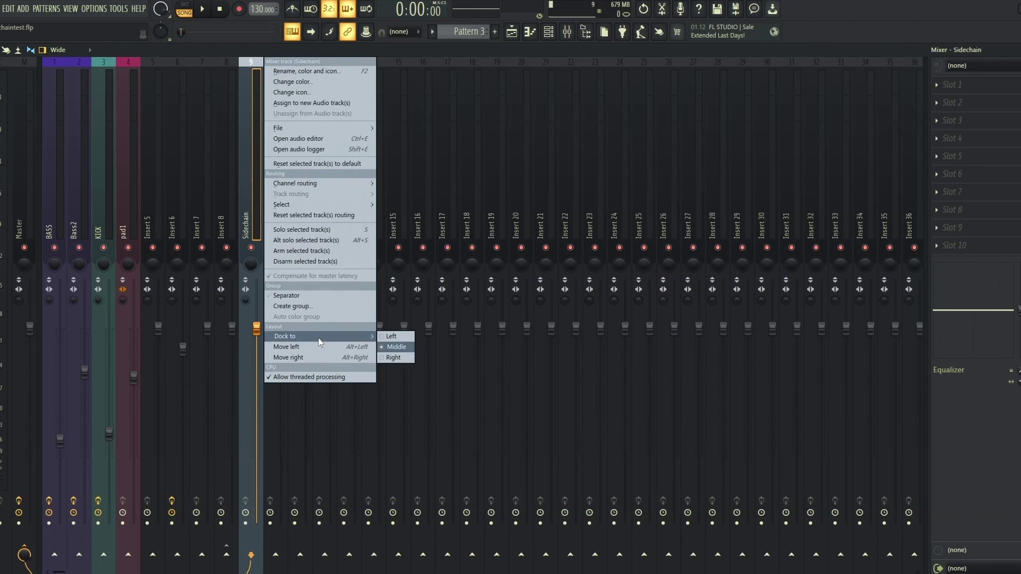
left_click(400, 337)
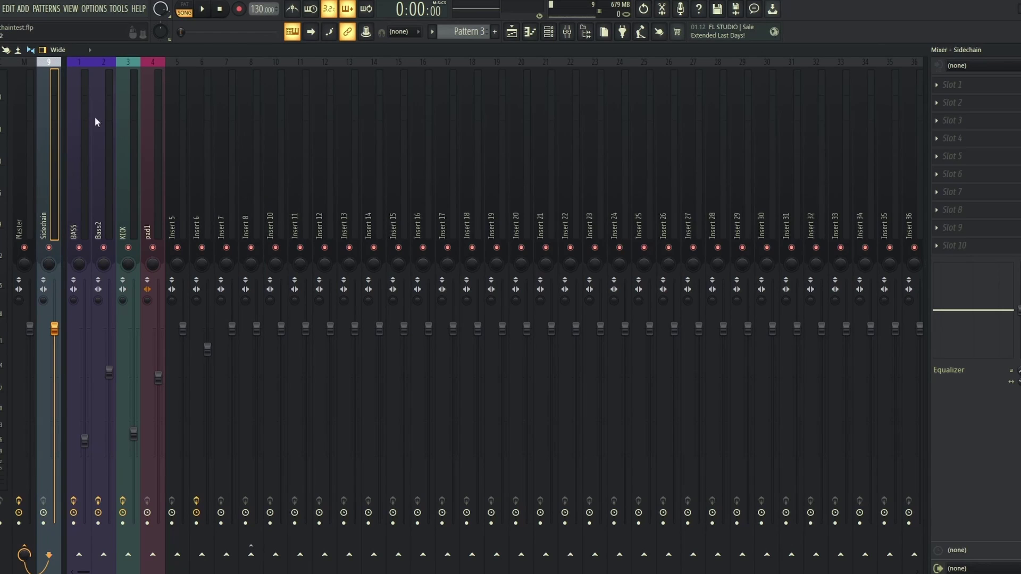
- Send the BASS and Bass2 tracks to the Sidechain track with the sidechain-to-this-track-only routing
left_click(80, 175)
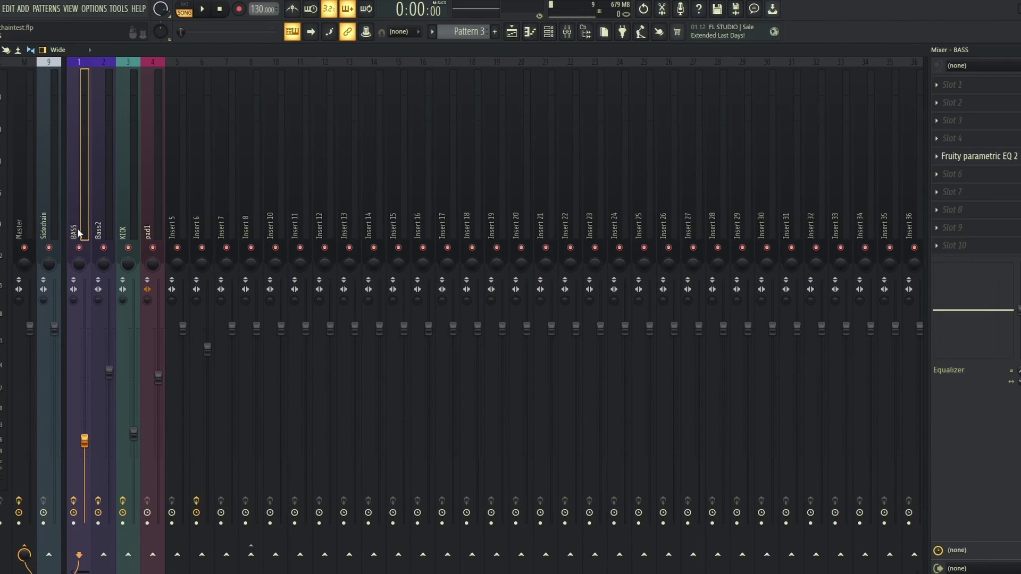
right_click(49, 555)
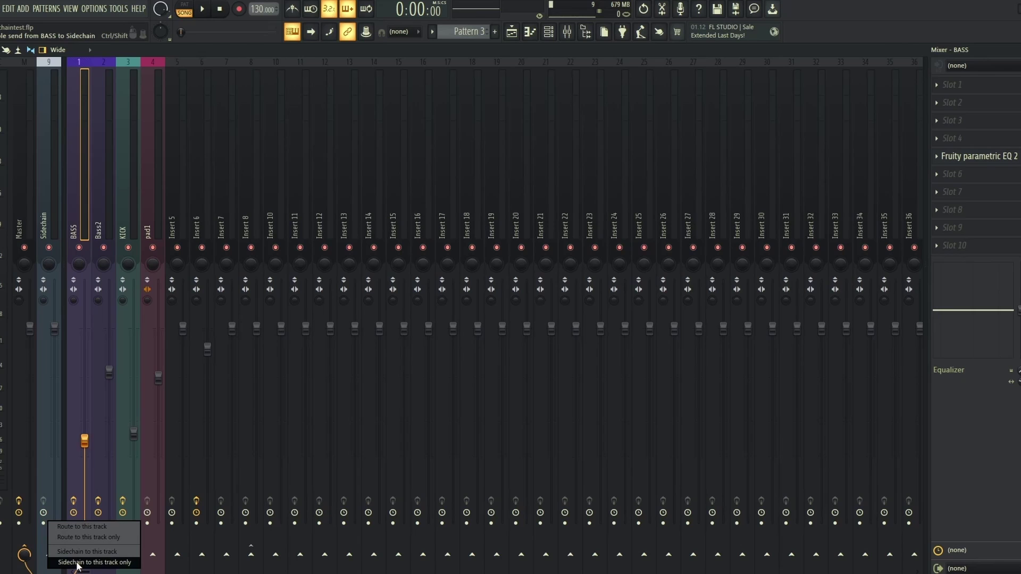
left_click(112, 563)
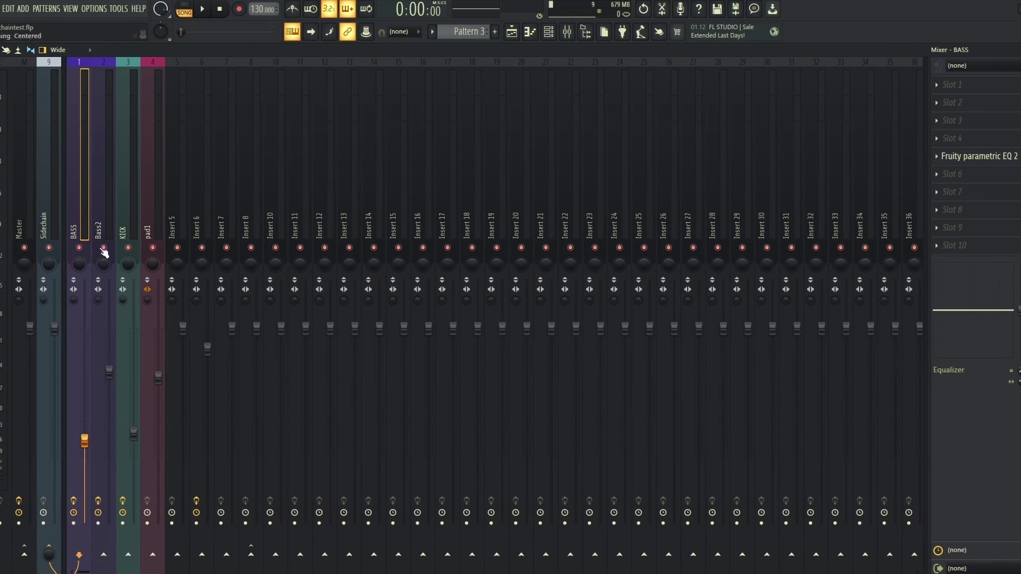
left_click(99, 206)
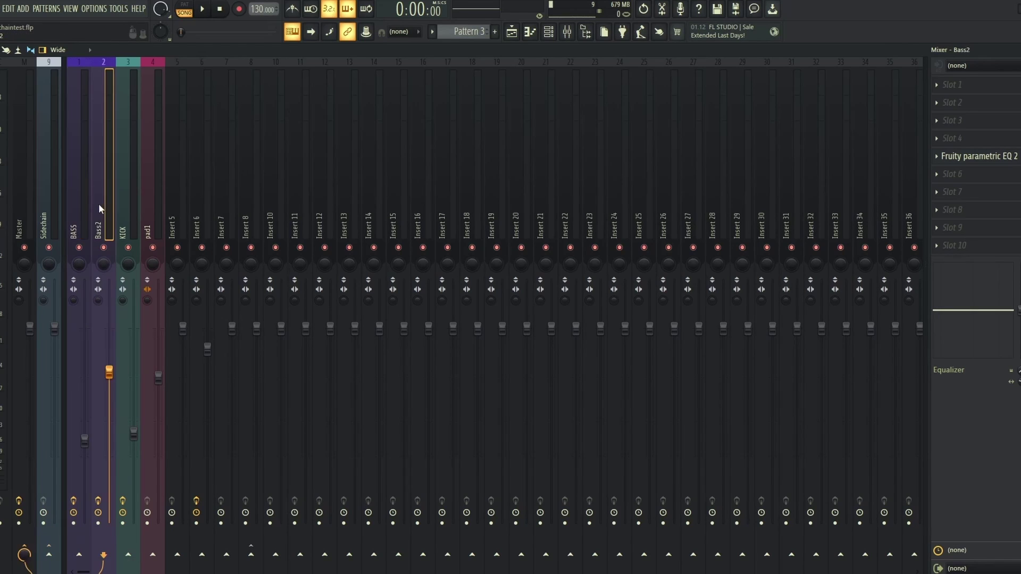
right_click(49, 556)
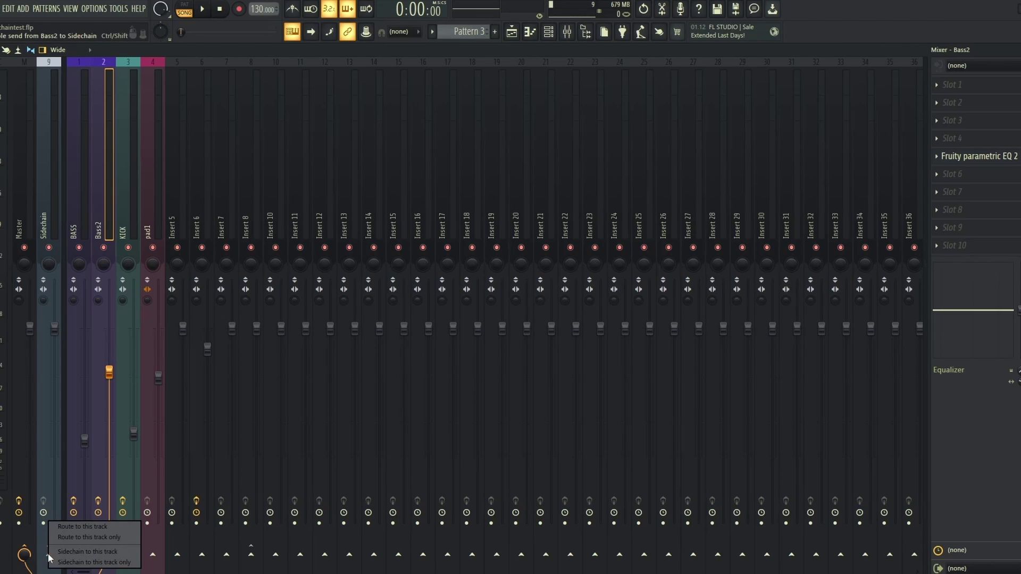
left_click(103, 564)
- Raise the send levels from BASS and Bass2 into the Sidechain track
left_click(81, 167)
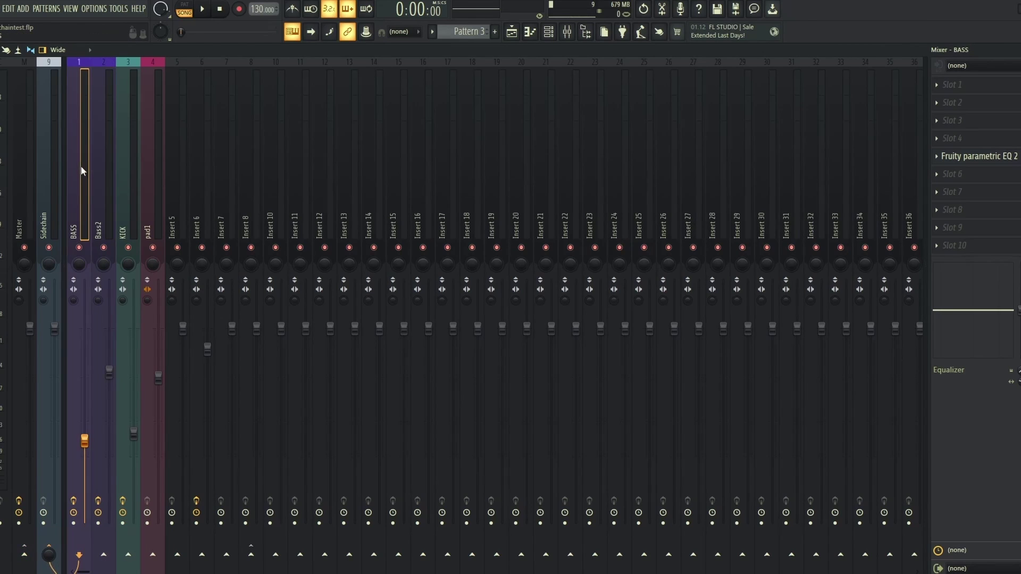
left_click(104, 170)
left_click(77, 166)
left_click(95, 185)
left_click(75, 178)
left_click_drag(48, 555, 49, 526)
left_click_drag(48, 554, 49, 550)
left_click(110, 235)
left_click_drag(48, 554, 48, 534)
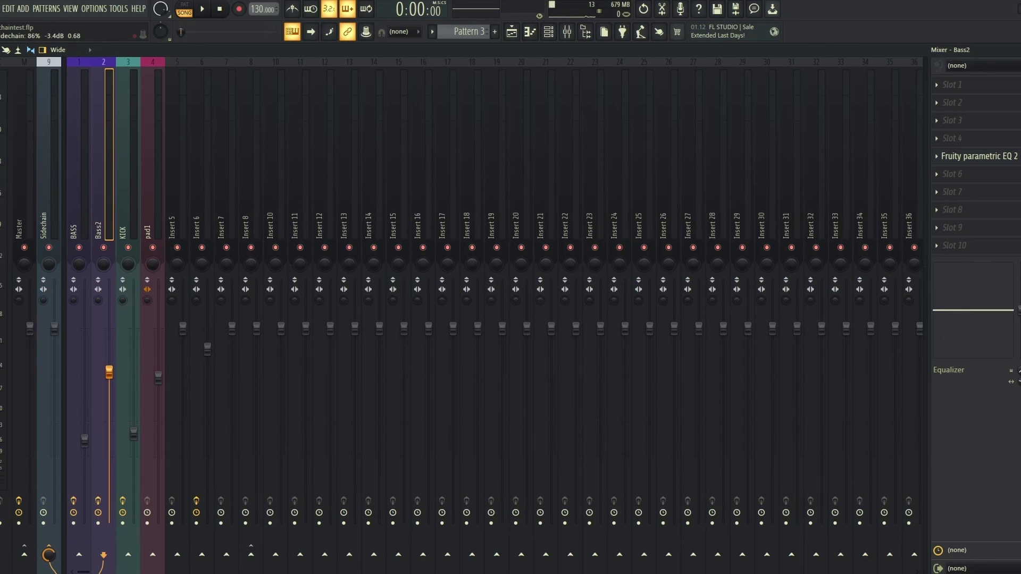
- Play the song while lowering the Sidechain track's volume fader slightly, and stop playback
left_click(78, 184)
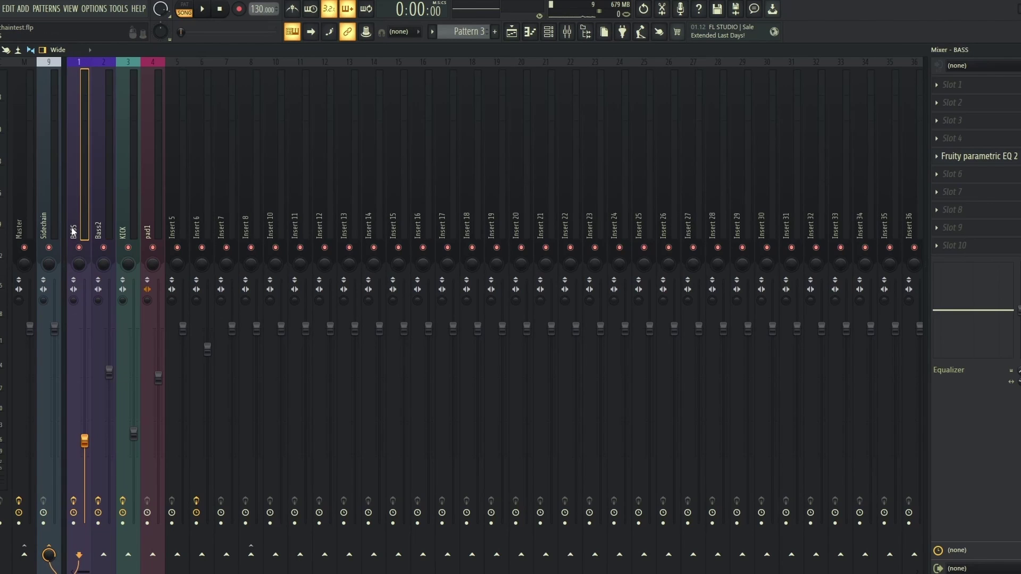
key("space")
mouse_move(58, 330)
left_mouse_down()
mouse_move(58, 494)
mouse_move(59, 330)
left_mouse_up()
key("space")
left_click(85, 166)
- Load Fruity Limiter into effect slot 5 of the Sidechain track and move its window clear of the routed tracks
left_click(59, 163)
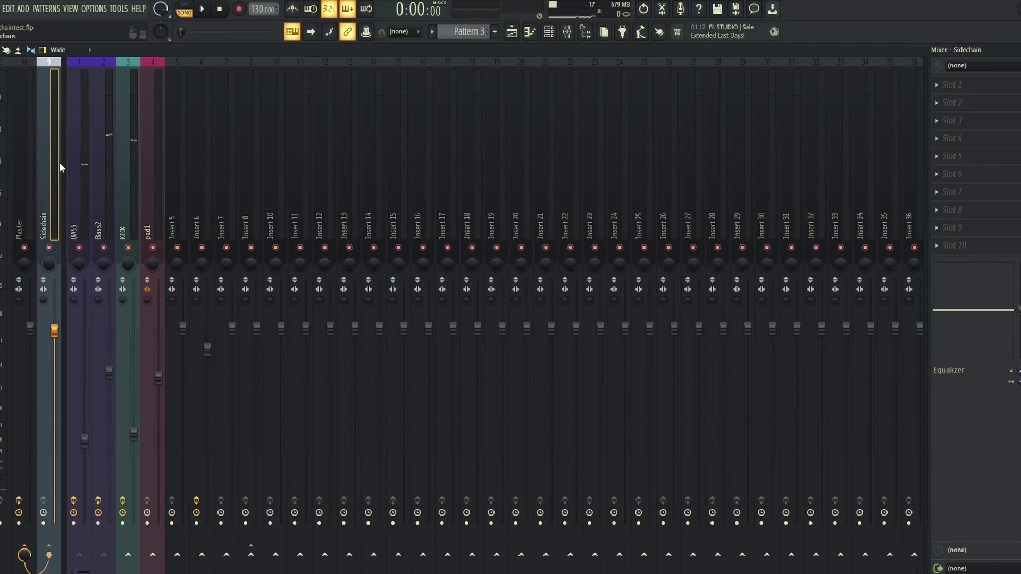
left_click(936, 155)
left_click(795, 43)
left_click_drag(196, 98, 652, 218)
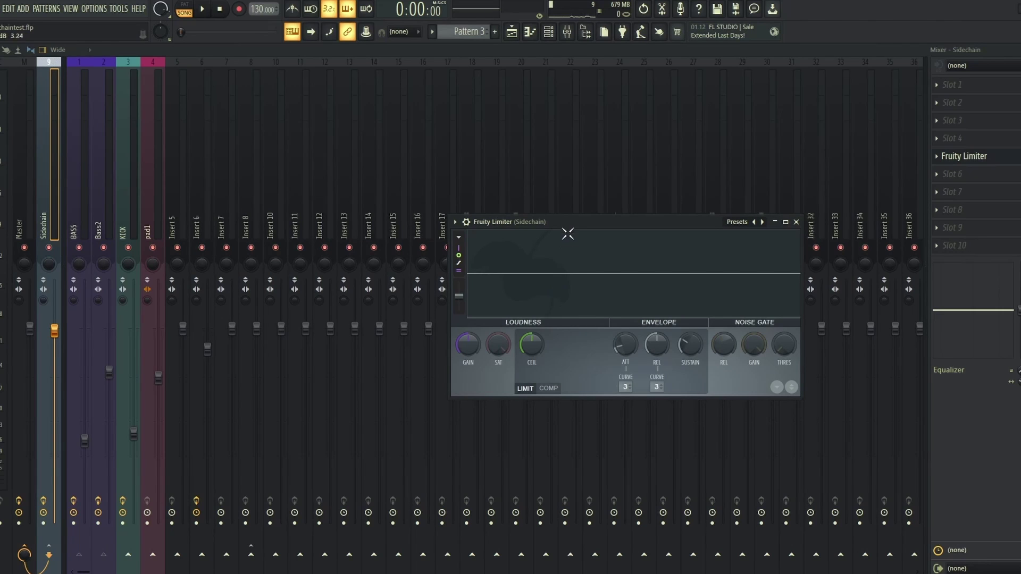
left_click_drag(571, 221, 589, 232)
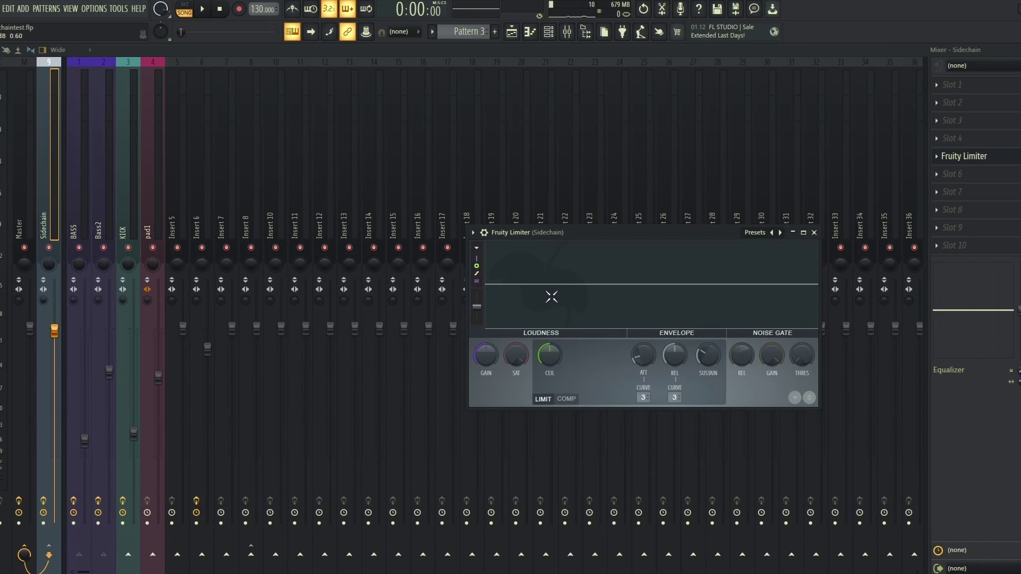
- Sidechain the KICK track to the Sidechain track while keeping its routing to the Master
left_click(147, 143)
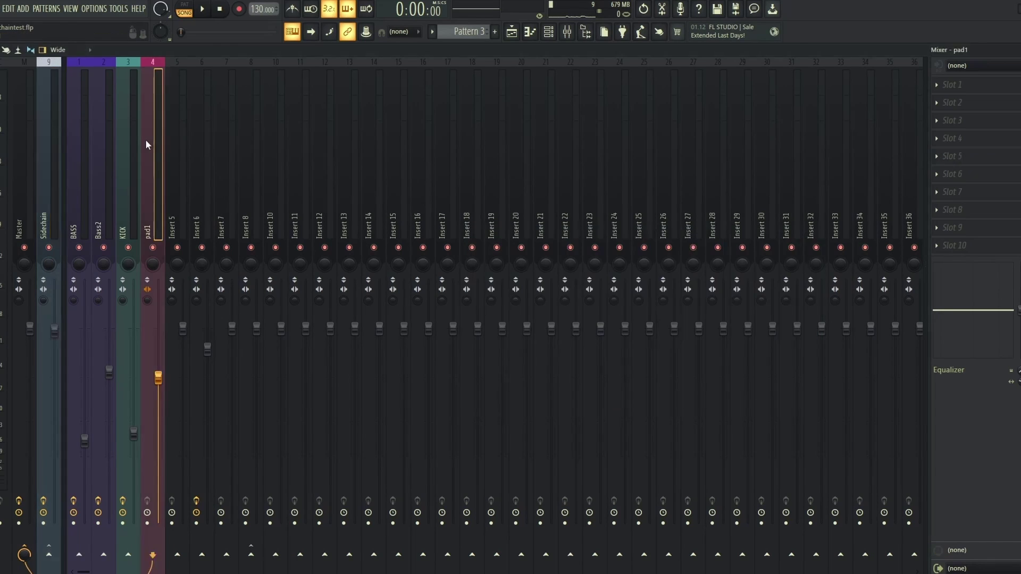
left_click(129, 145)
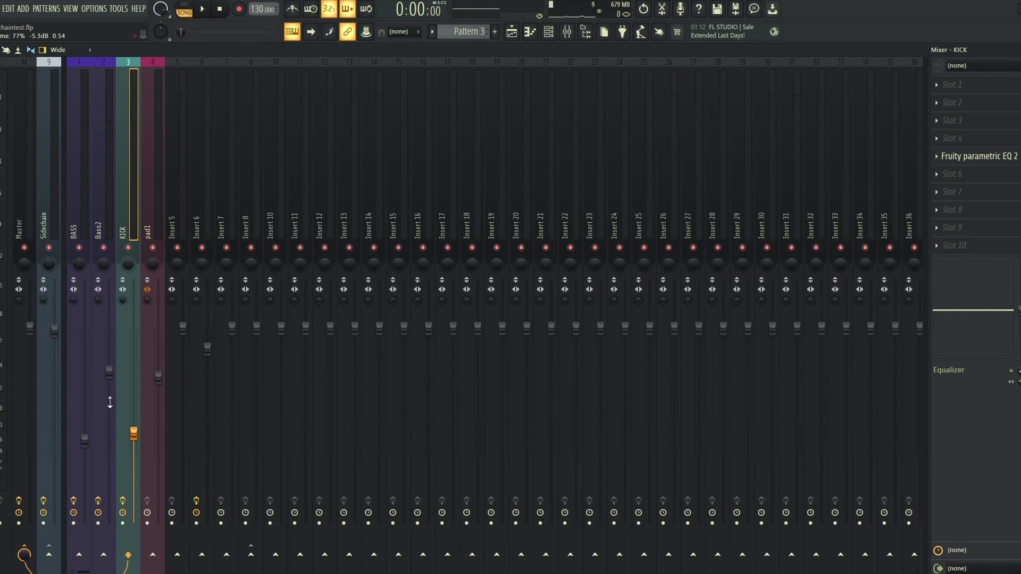
right_click(49, 556)
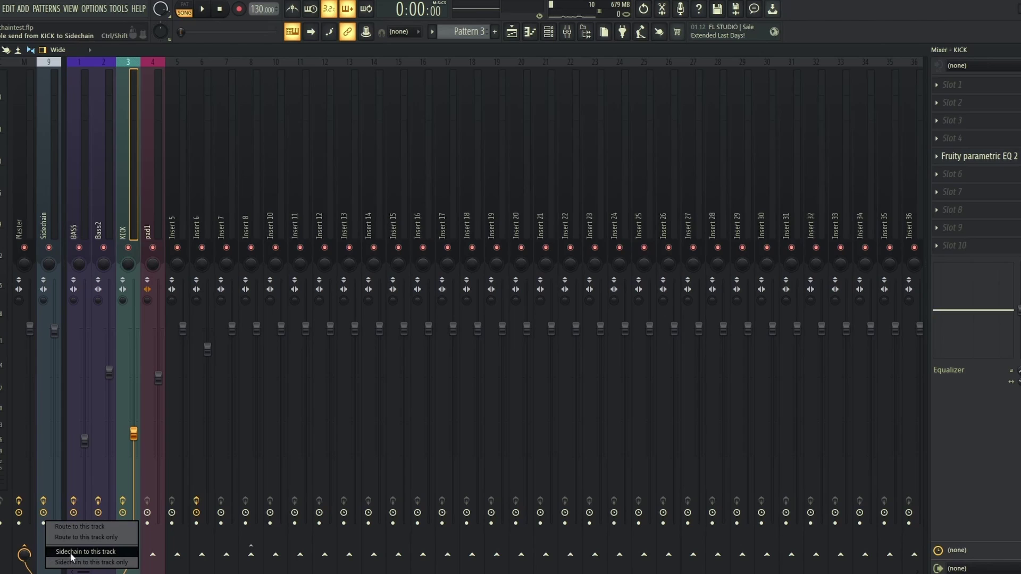
left_click(117, 550)
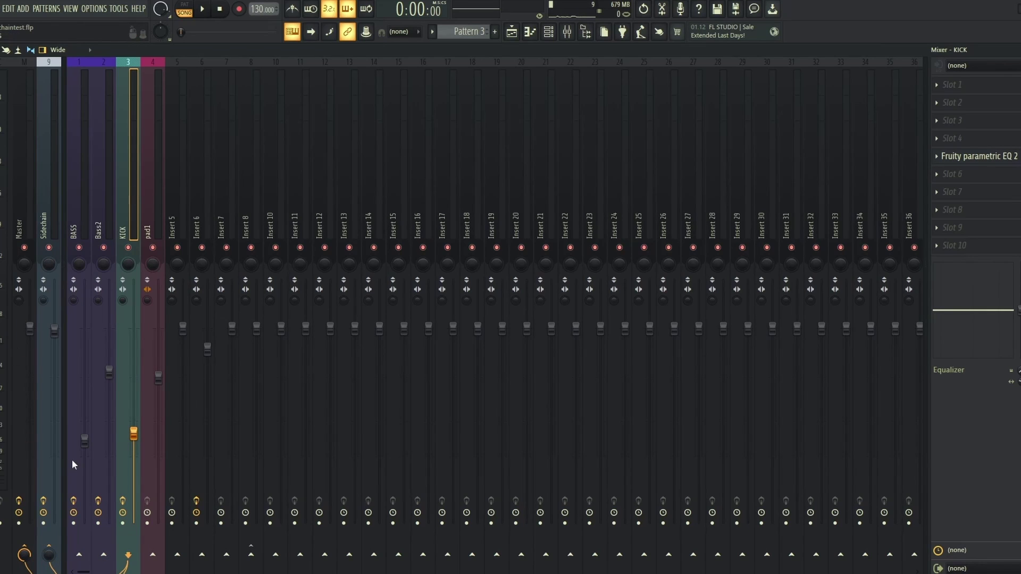
- Play the song while pulling the Sidechain track's fader down and returning it to about -0.2 dB, and stop playback
key("space")
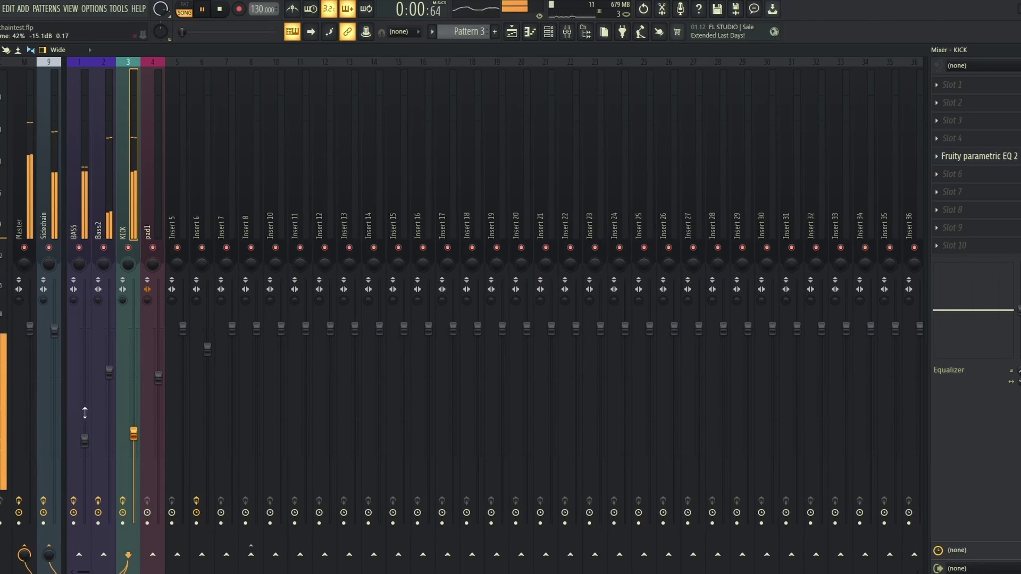
mouse_move(54, 331)
left_mouse_down()
mouse_move(54, 342)
mouse_move(55, 333)
left_mouse_up()
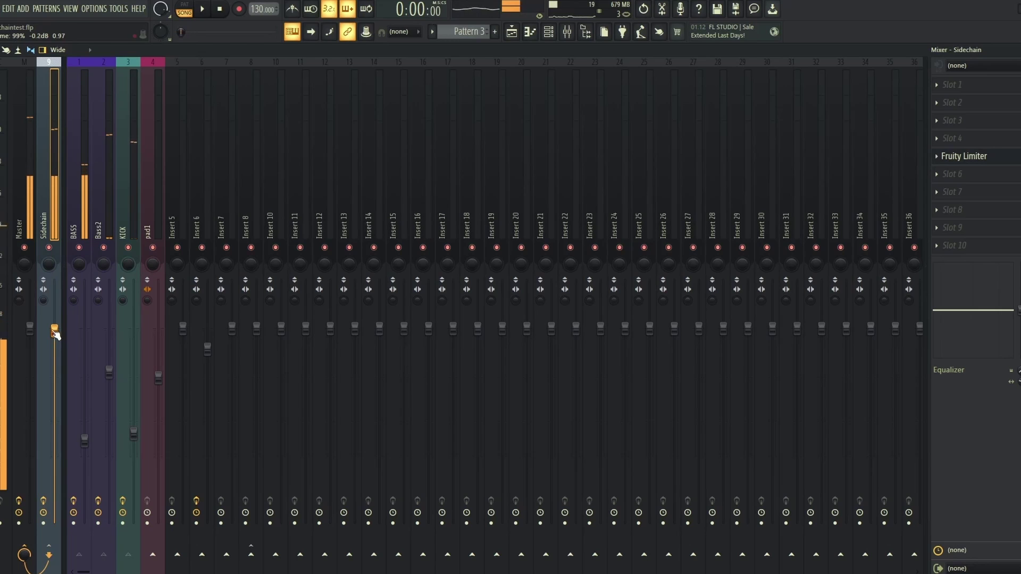
left_click_drag(55, 331, 55, 342)
key("space")
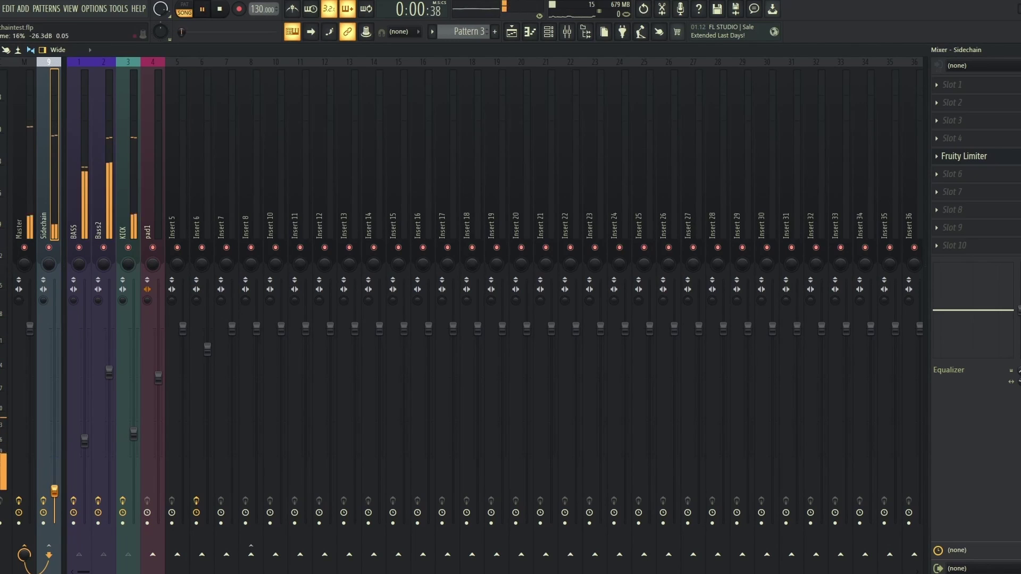
left_click_drag(55, 477, 54, 332)
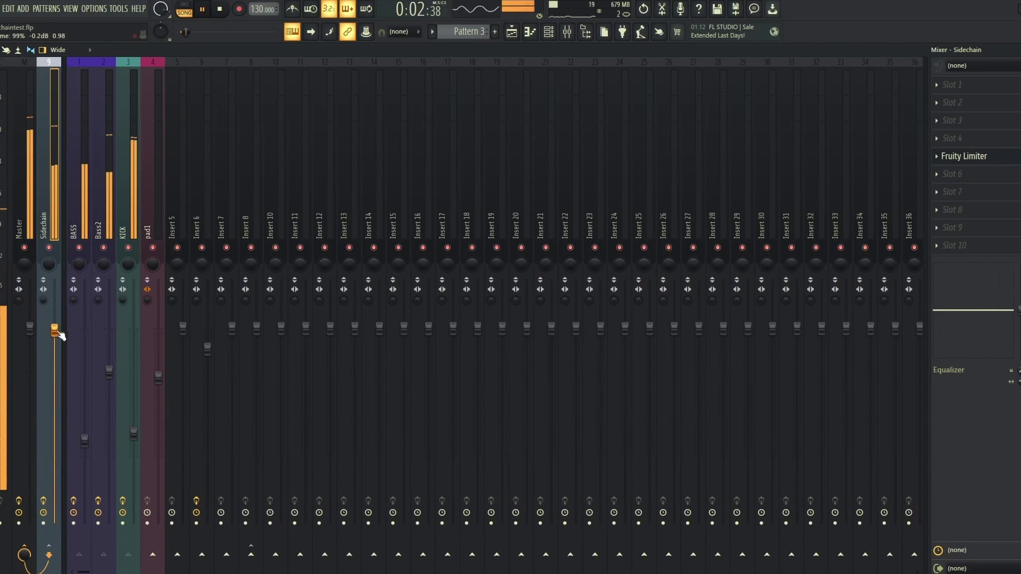
key("space")
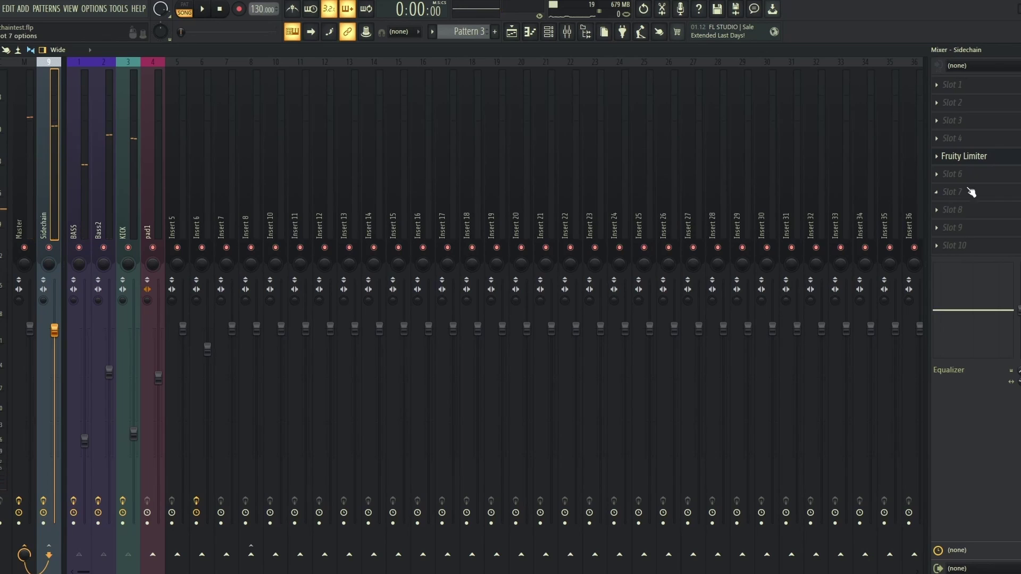
- Switch the Sidechain track's Fruity Limiter to compressor mode and set its sidechain source to KICK
left_click(965, 157)
left_click_drag(677, 231, 488, 242)
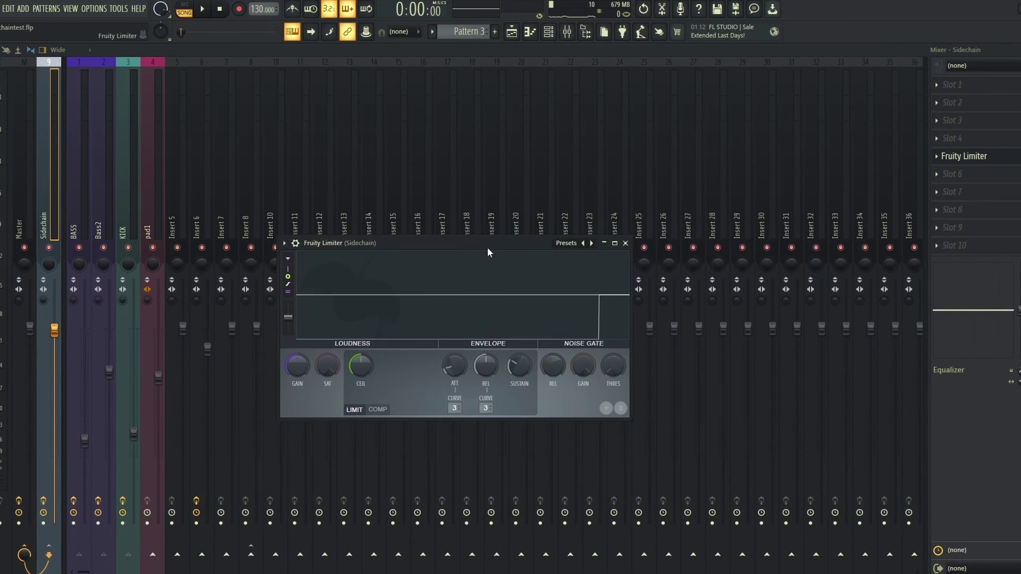
left_click(377, 410)
left_click(488, 408)
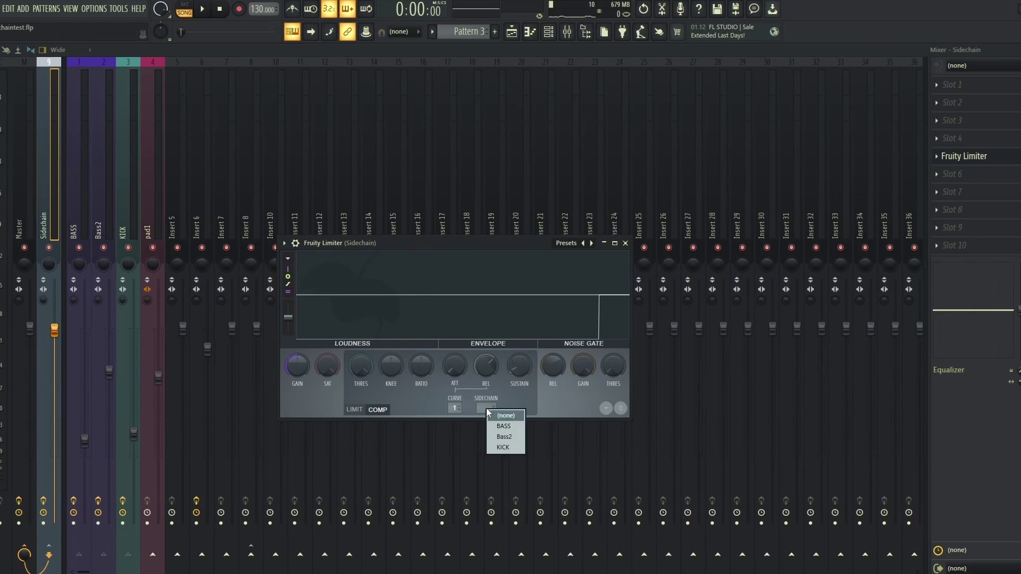
left_click(504, 447)
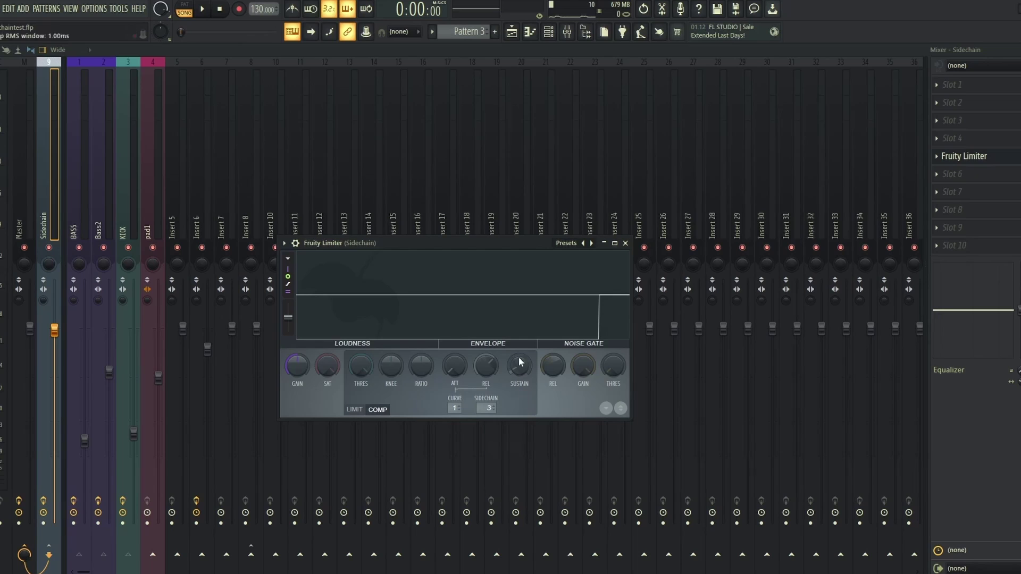
left_click_drag(491, 241, 543, 248)
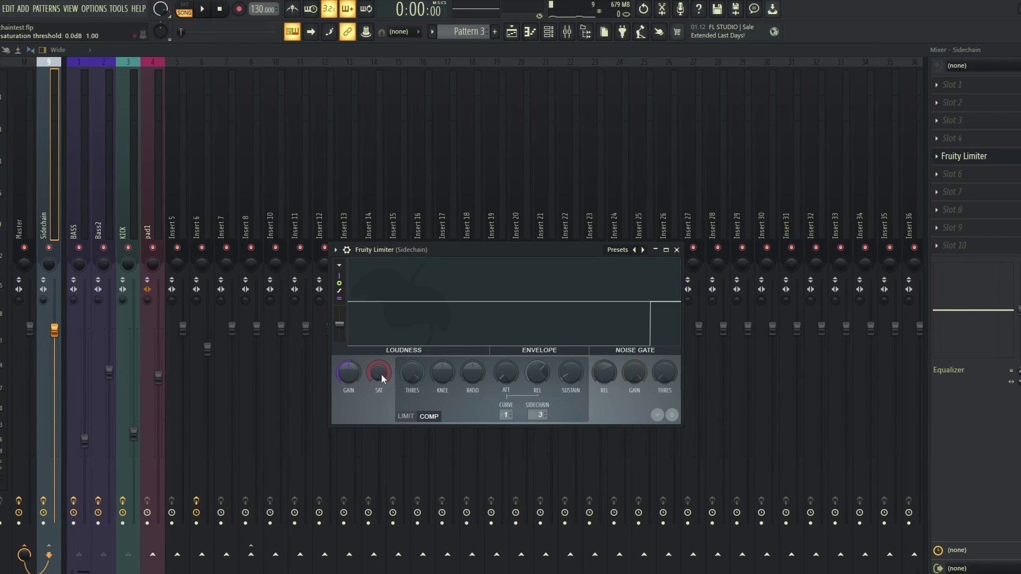
- Lower the limiter's compressor threshold and raise its ratio to about 6.5:1, auditioning the song during the adjustments
left_click_drag(412, 375, 412, 420)
left_click_drag(412, 375, 412, 364)
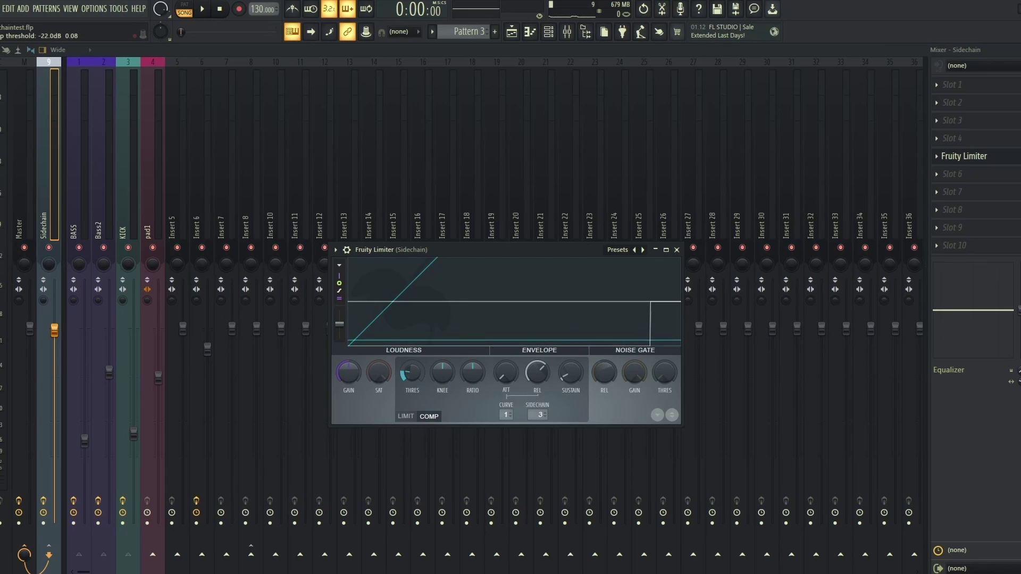
key("space")
left_click_drag(412, 374, 471, 357)
key("space")
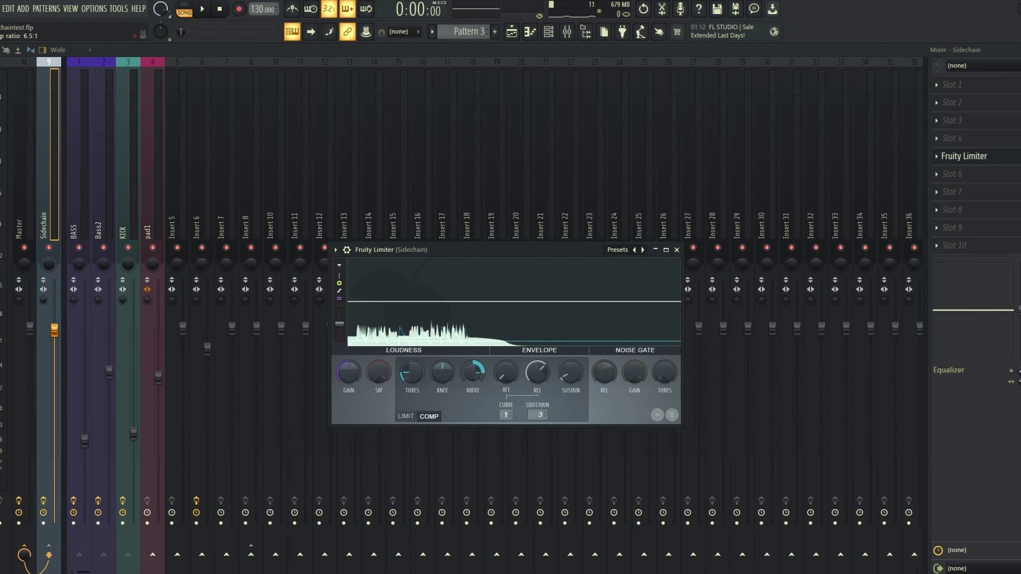
key("space")
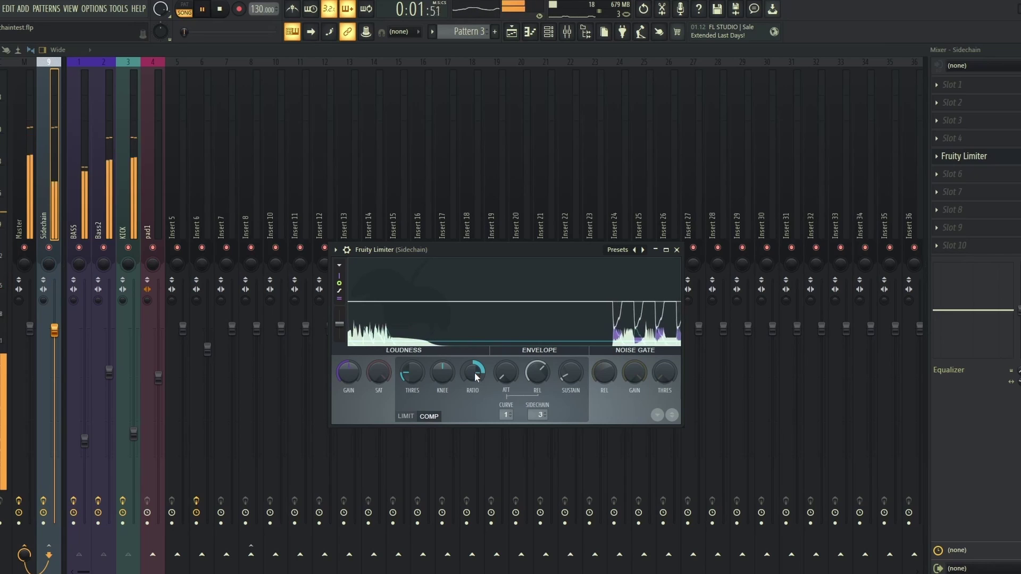
left_click_drag(476, 376, 507, 376)
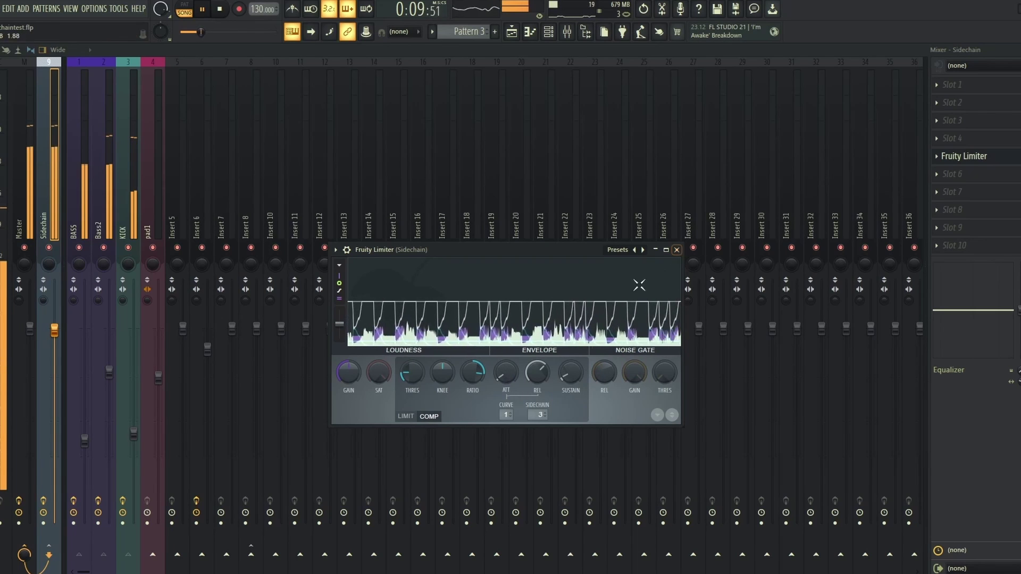
key("space")
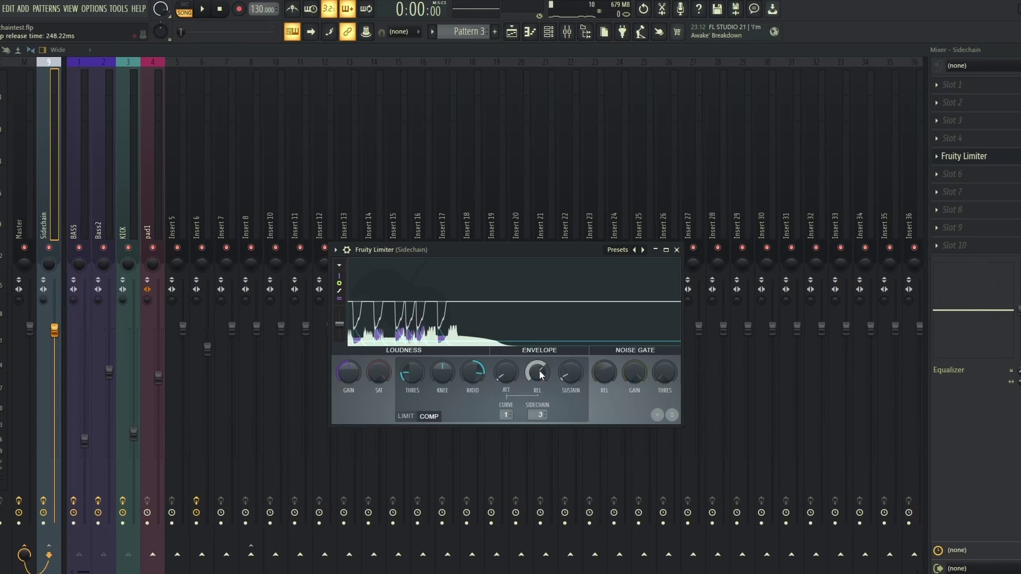
- Play the song while adjusting the compressor's release and lowering its sustain to the minimum, and stop playback
key("space")
mouse_move(541, 374)
left_mouse_down()
mouse_move(541, 404)
mouse_move(537, 365)
left_mouse_up()
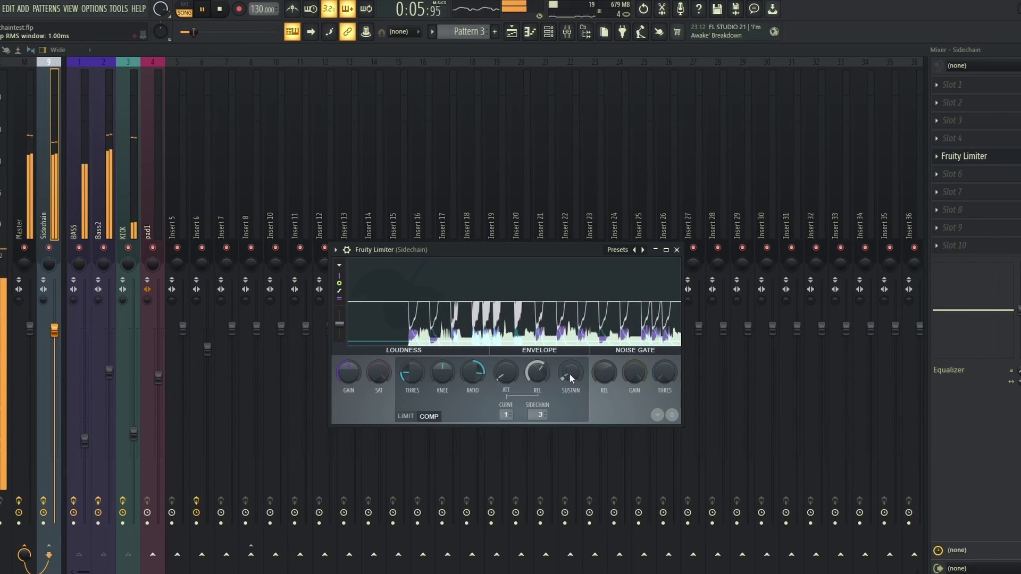
mouse_move(573, 372)
left_mouse_down()
mouse_move(573, 355)
mouse_move(573, 383)
left_mouse_up()
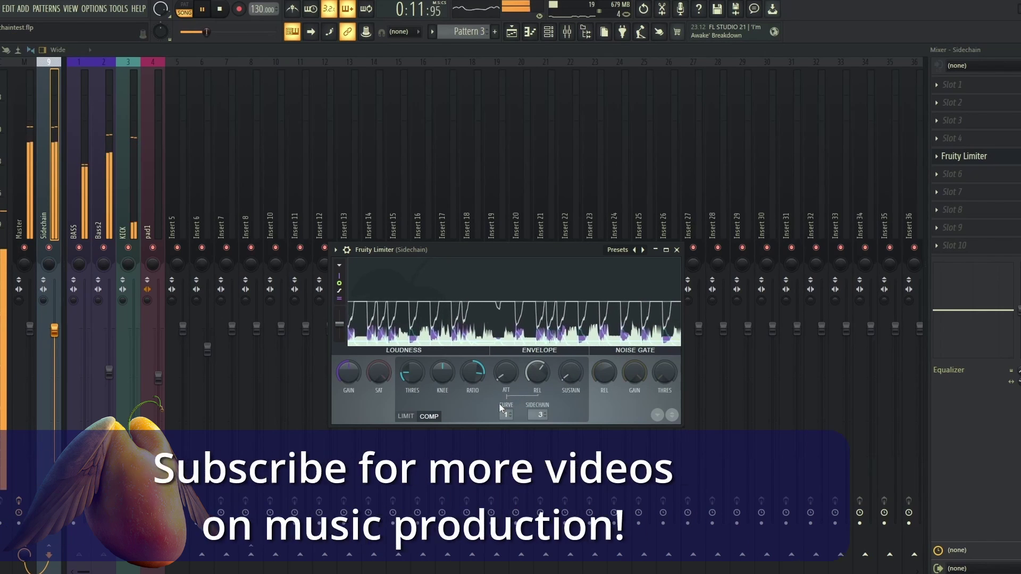
key("space")
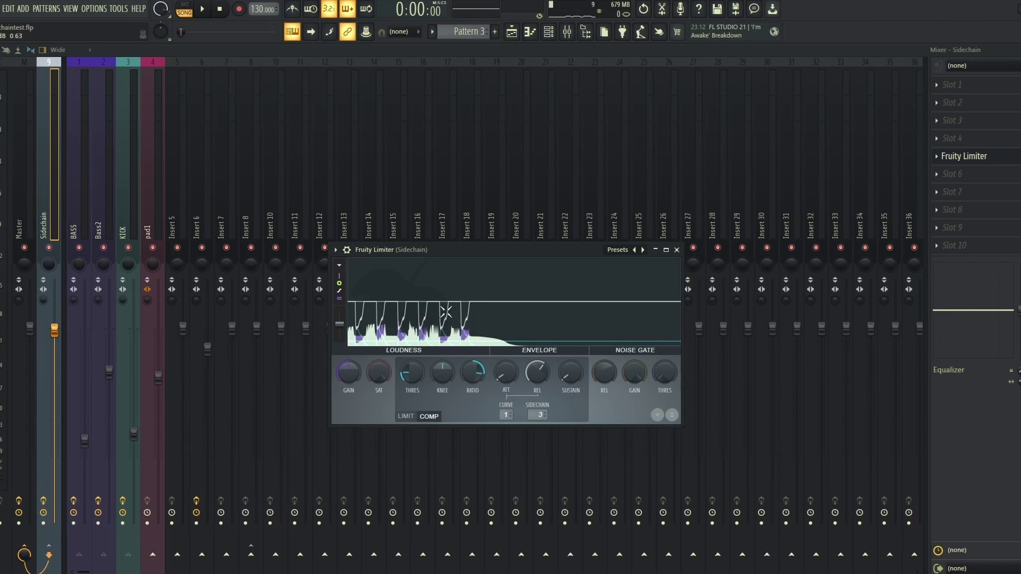
- Close the limiter window and review the BASS, Bass2, KICK and Sidechain mixer tracks one by one
left_click(677, 250)
left_click(86, 190)
left_click(95, 189)
left_click(75, 190)
left_click(44, 187)
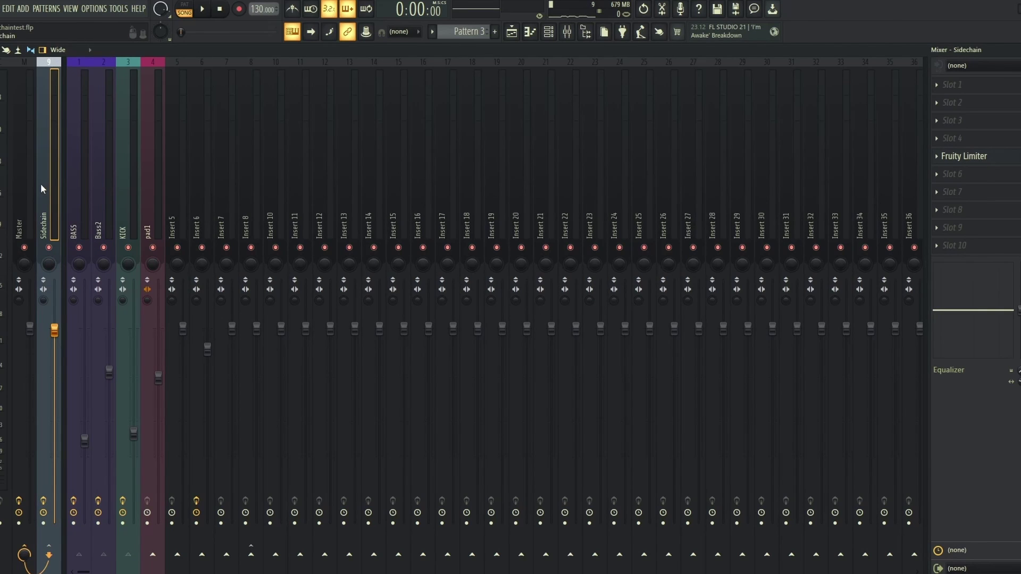
left_click(123, 186)
left_click(36, 206)
left_click(58, 206)
left_click(41, 203)
left_click(59, 204)
left_click(43, 201)
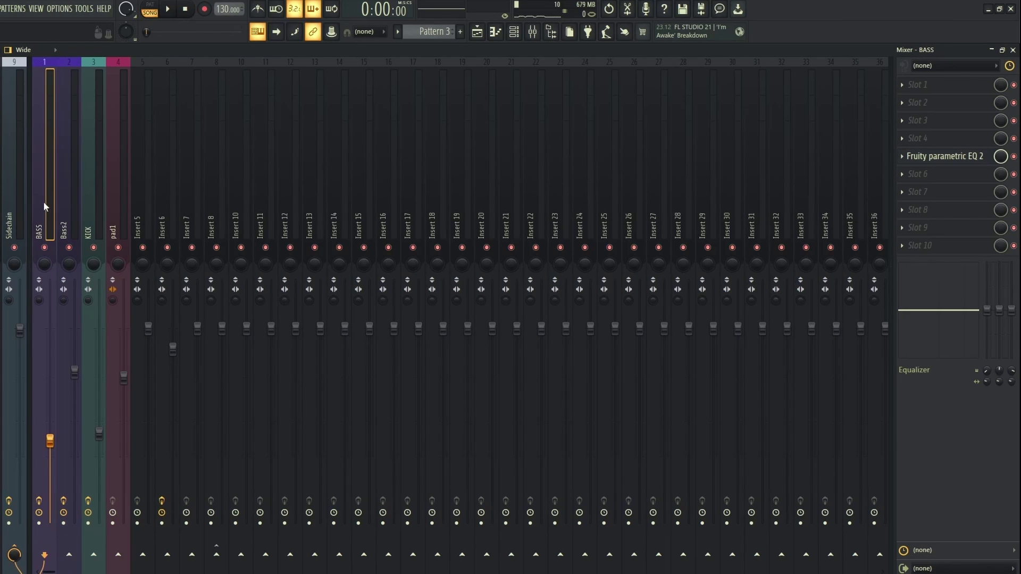
- Reopen the Sidechain track's Fruity Limiter during playback, set the compressor threshold to about -35.7 dB, and stop the song
left_click(7, 138)
key("space")
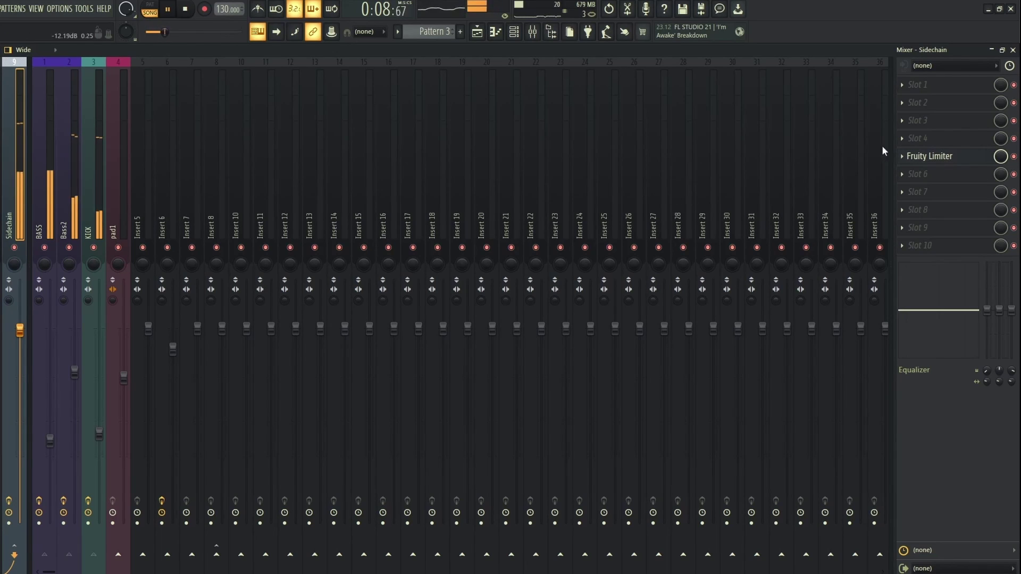
left_click(925, 157)
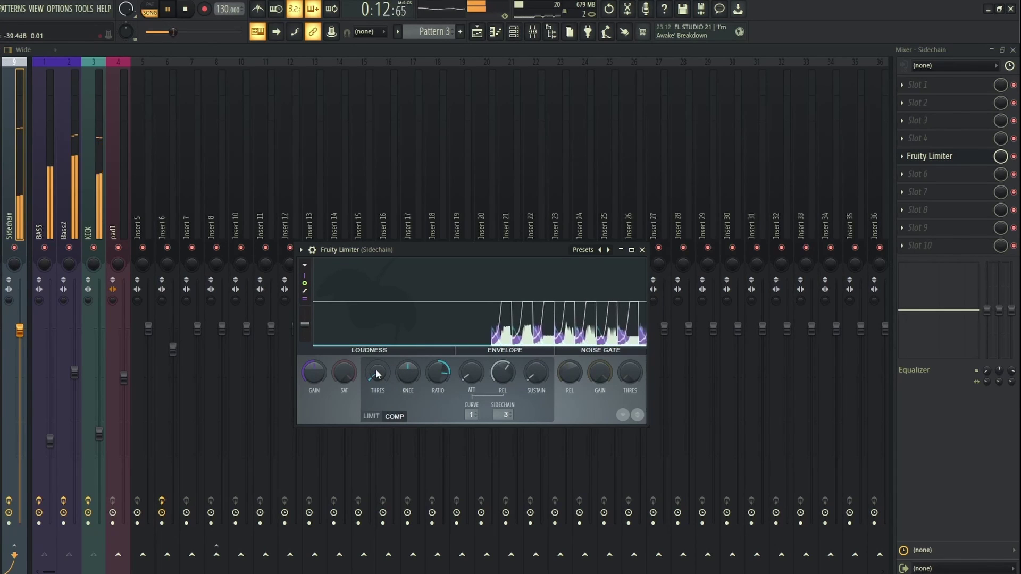
left_click_drag(377, 372, 379, 375)
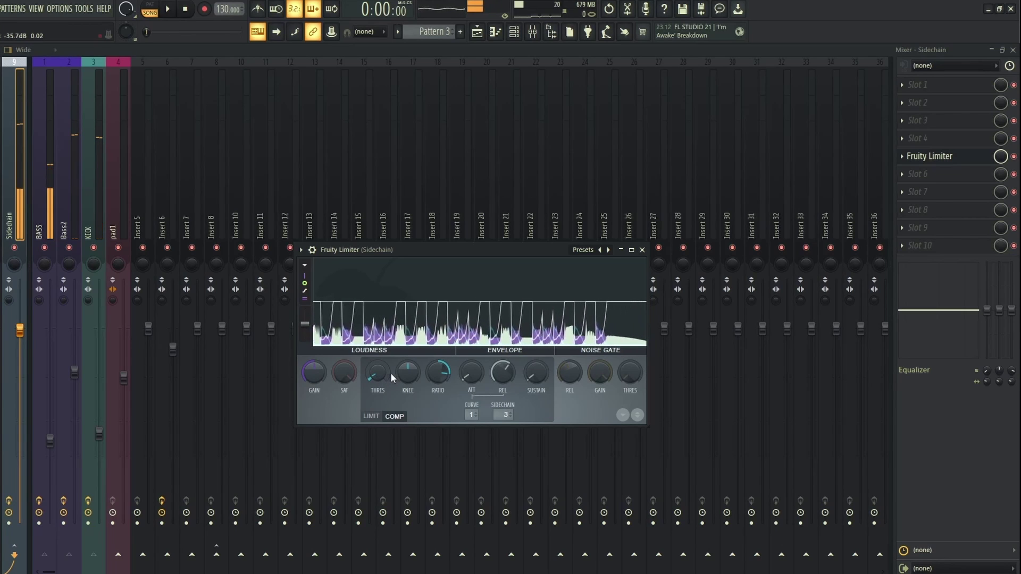
key("space")
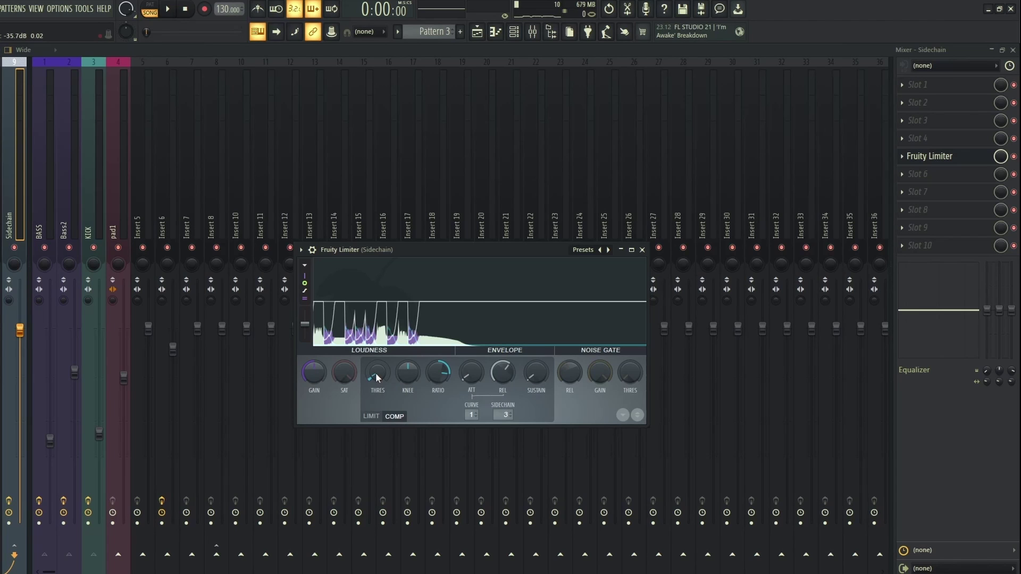
- Sweep the compressor threshold to -60 dB and back up to about -32 dB during playback, and close the stopped limiter
key("space")
left_click_drag(375, 372, 376, 404)
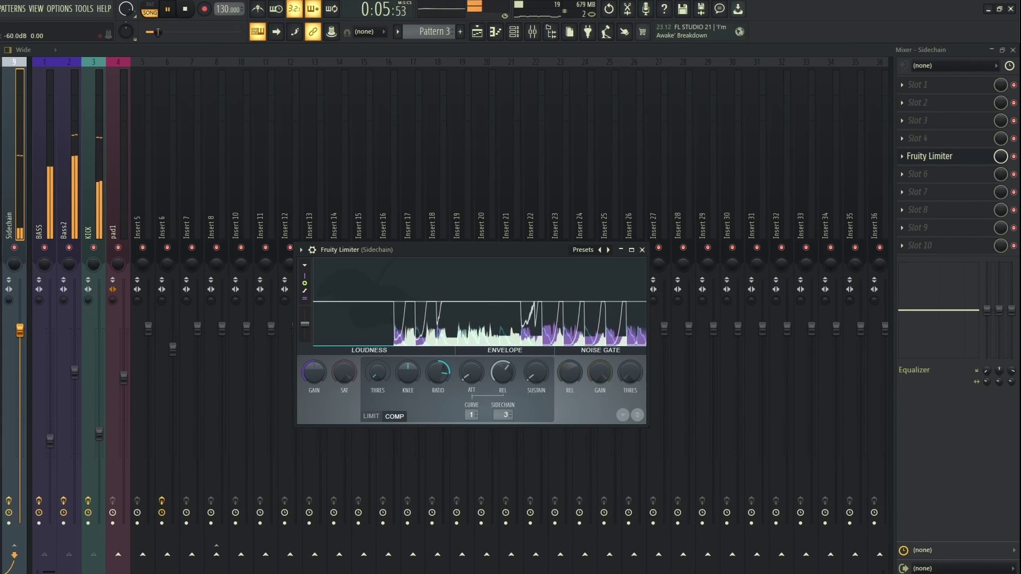
left_click_drag(375, 372, 376, 372)
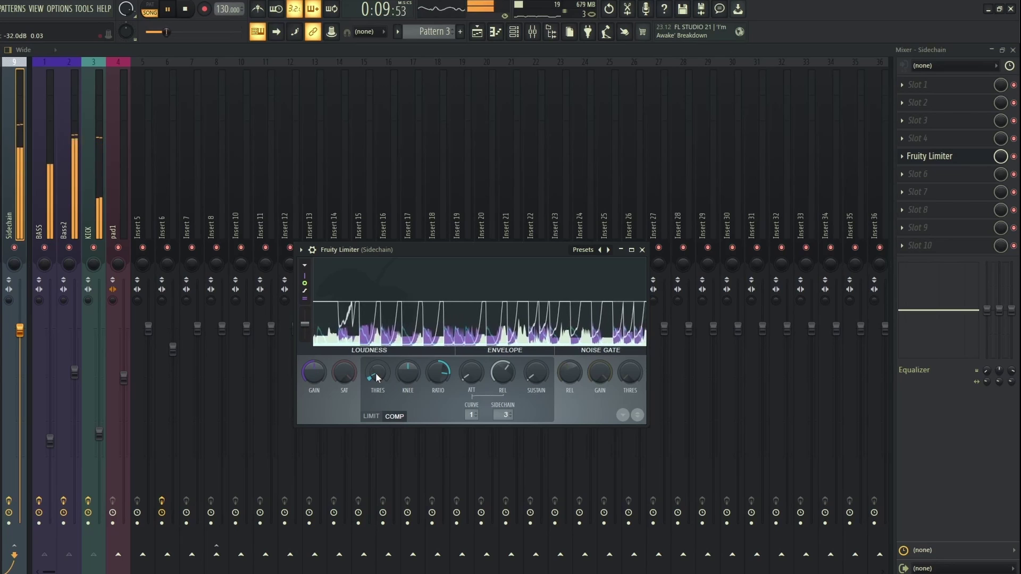
left_click_drag(382, 373, 382, 374)
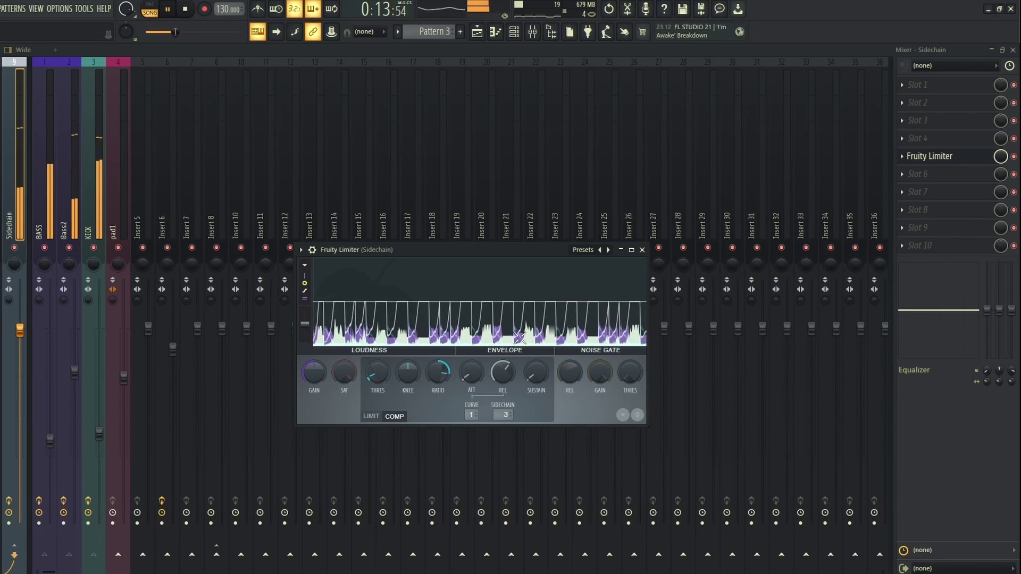
key("space")
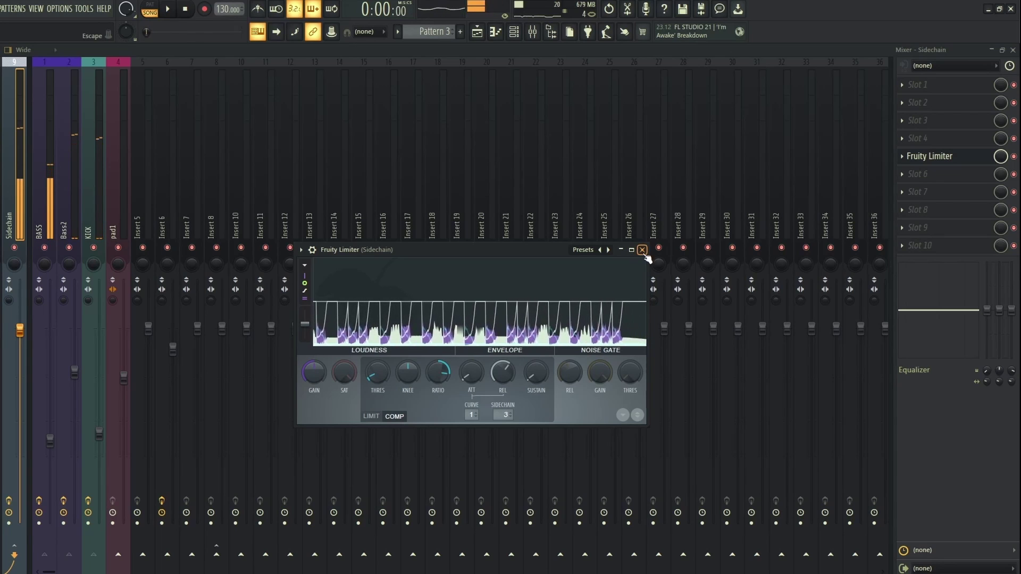
left_click(642, 249)
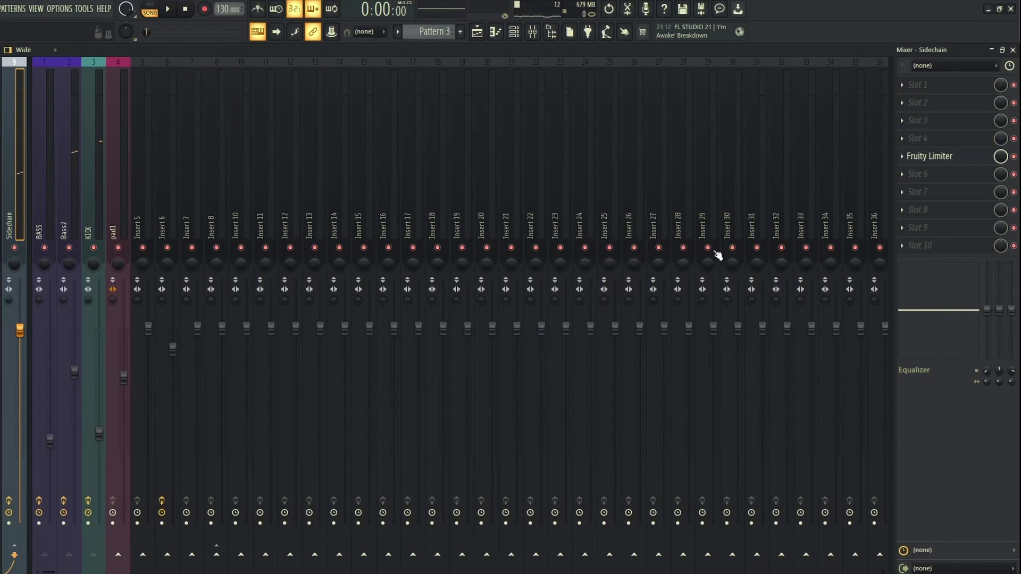
- Load Kickstart into effect slot 6 of the Sidechain track and close its plugin window
left_click(910, 180)
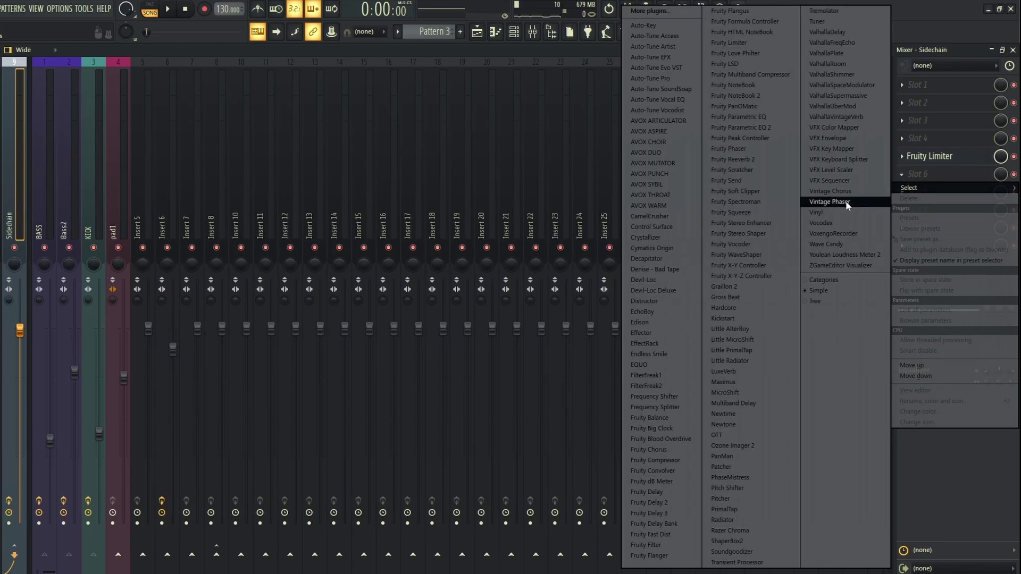
left_click(749, 316)
left_click_drag(195, 117, 494, 207)
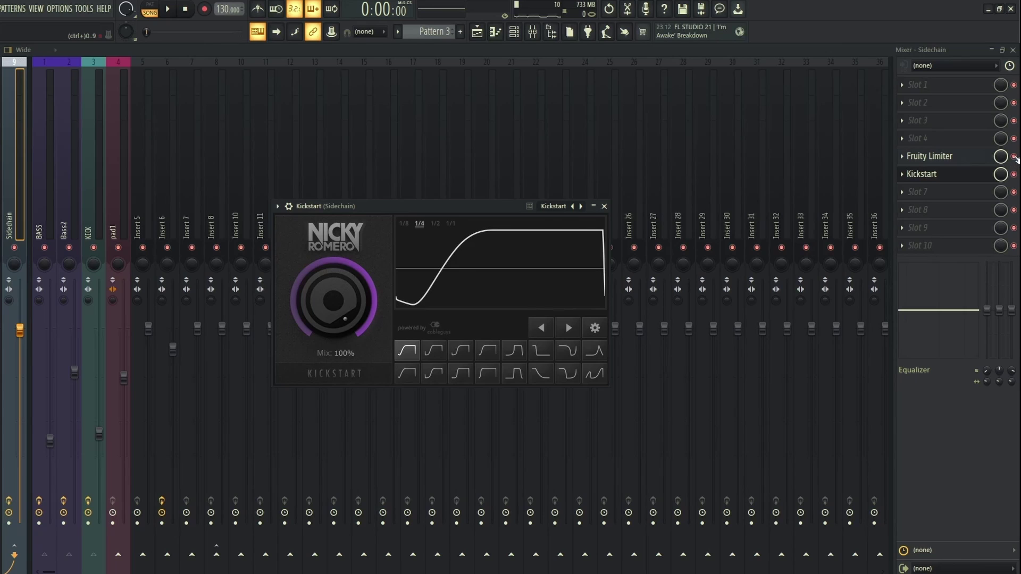
key("Escape")
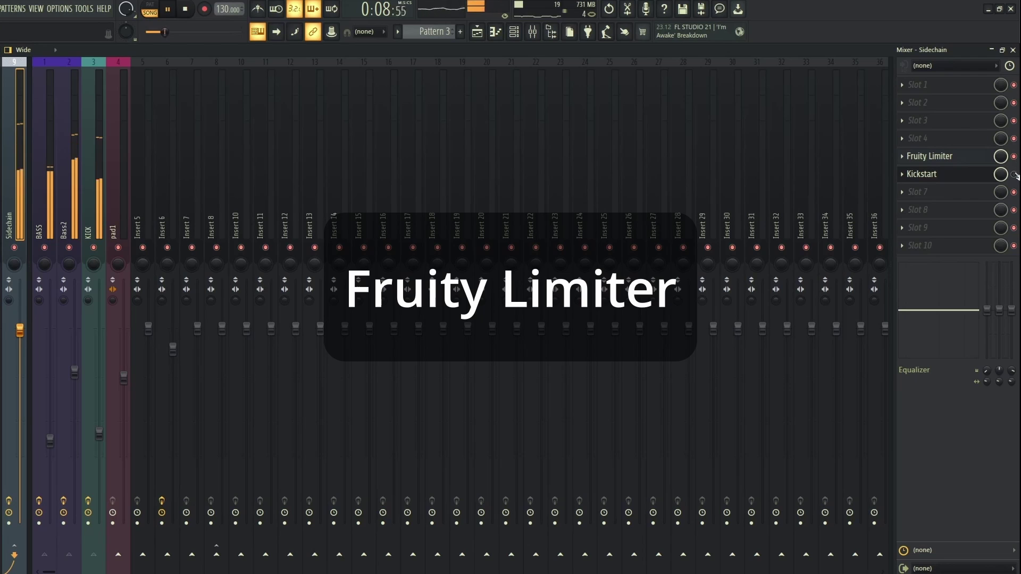
- Compare the Sidechain track's two effects during playback by soloing Kickstart first and Fruity Limiter second
right_click(1014, 175)
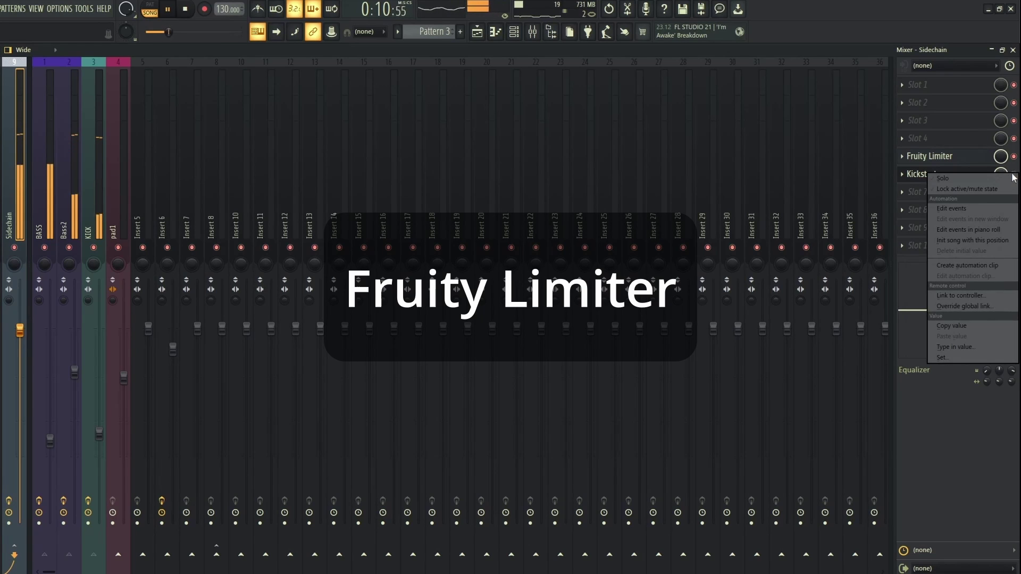
left_click(1013, 178)
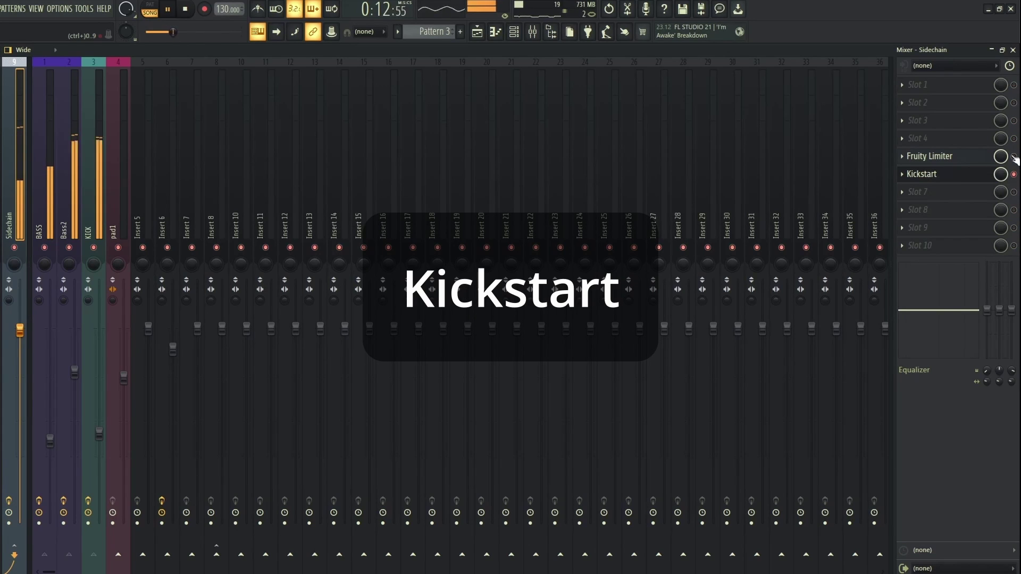
right_click(1014, 158)
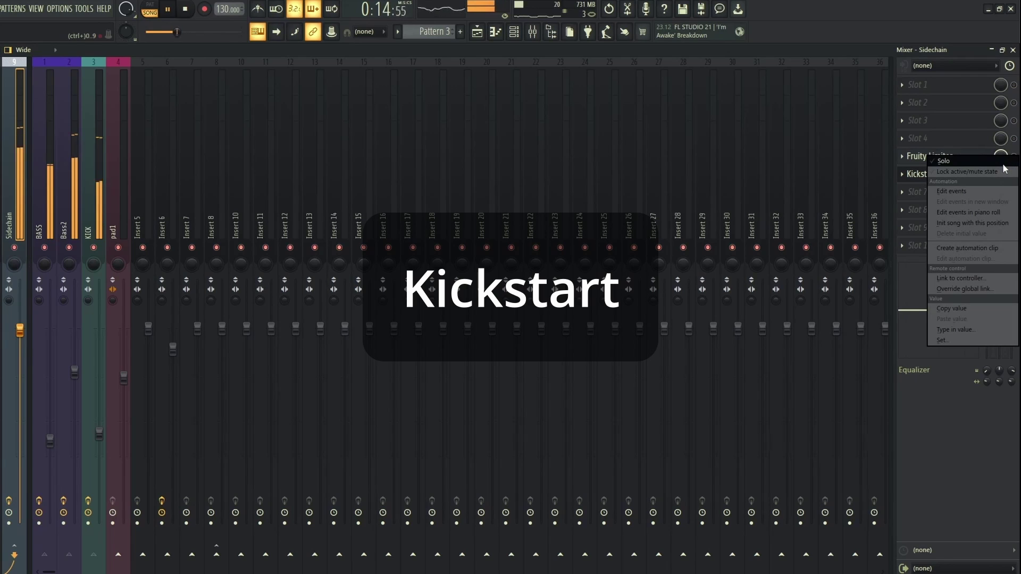
left_click(1003, 163)
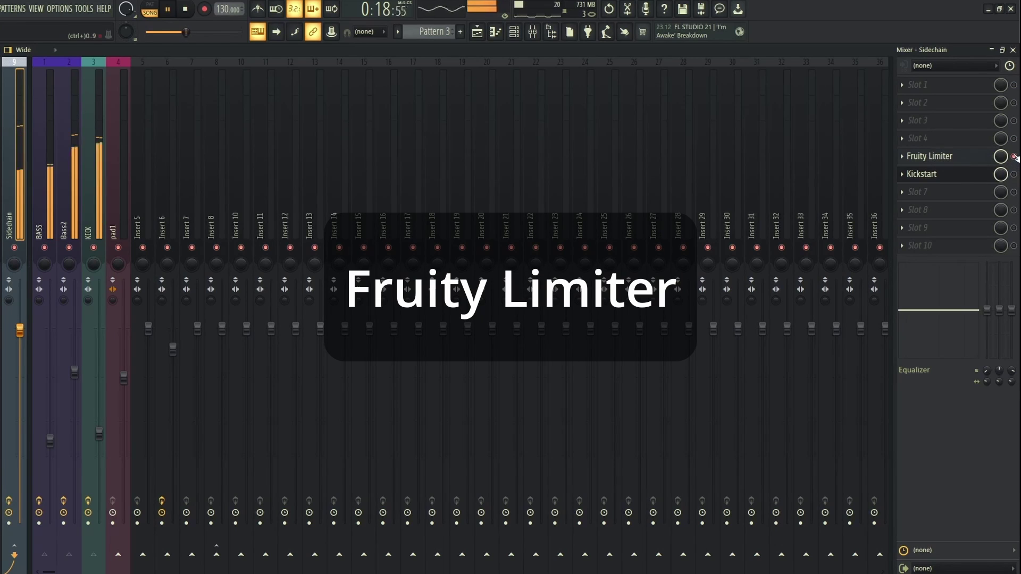
- Switch off Fruity Limiter on the Sidechain track and stop the song
left_click(1014, 158)
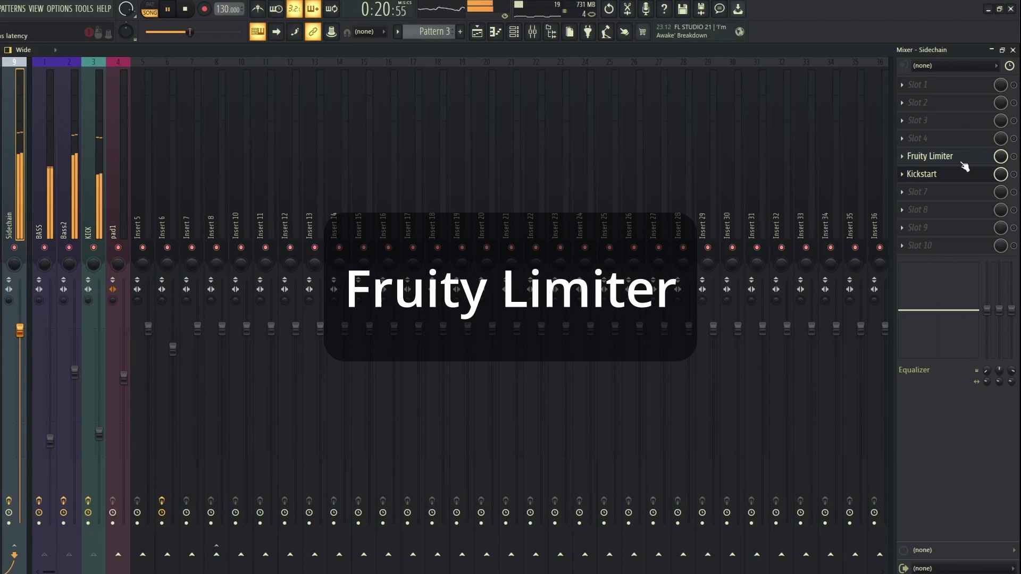
key("space")
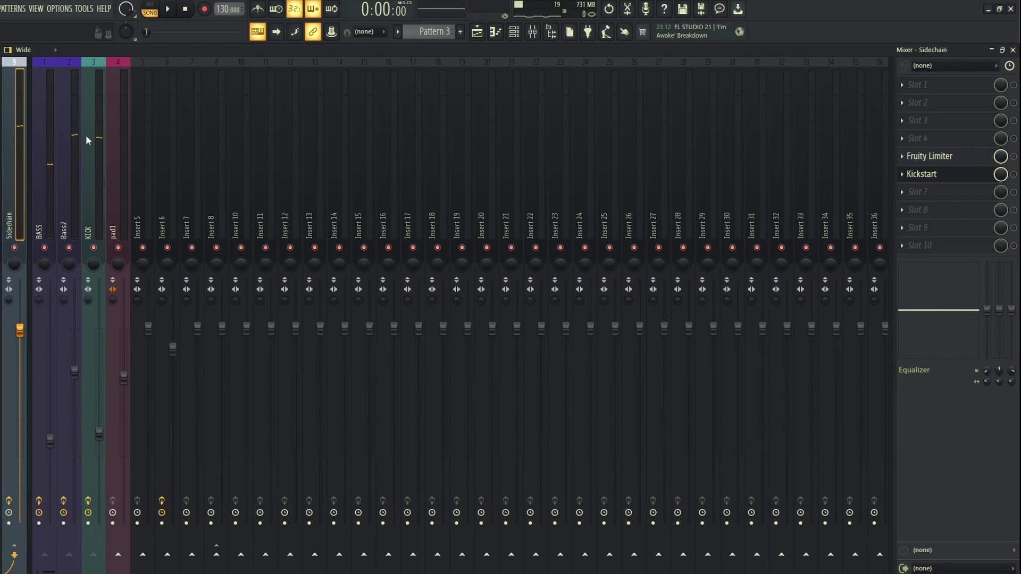
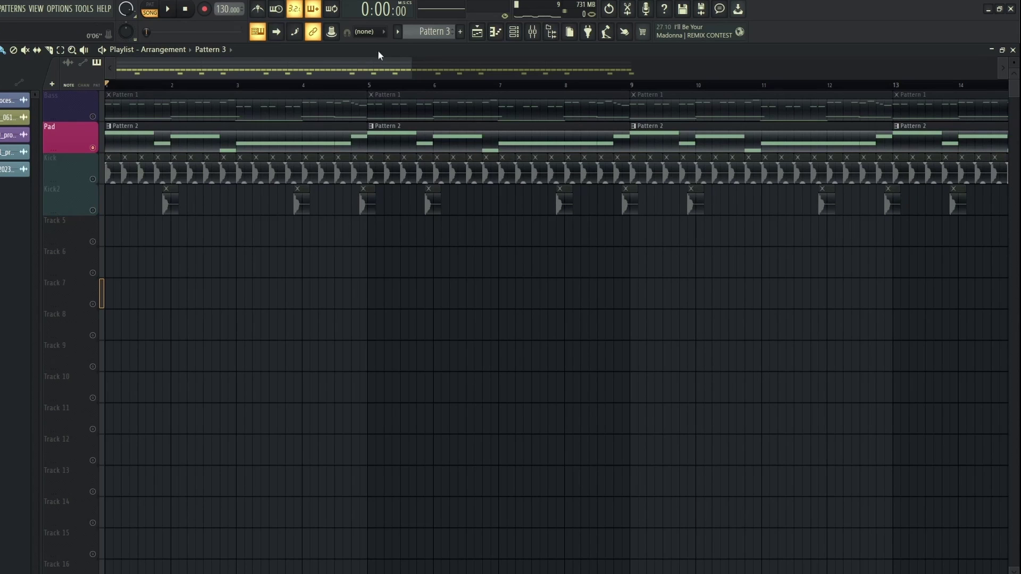
- Load Fruity Parametric EQ 2 into effect slot 5 of the pad1 mixer track
left_click(532, 31)
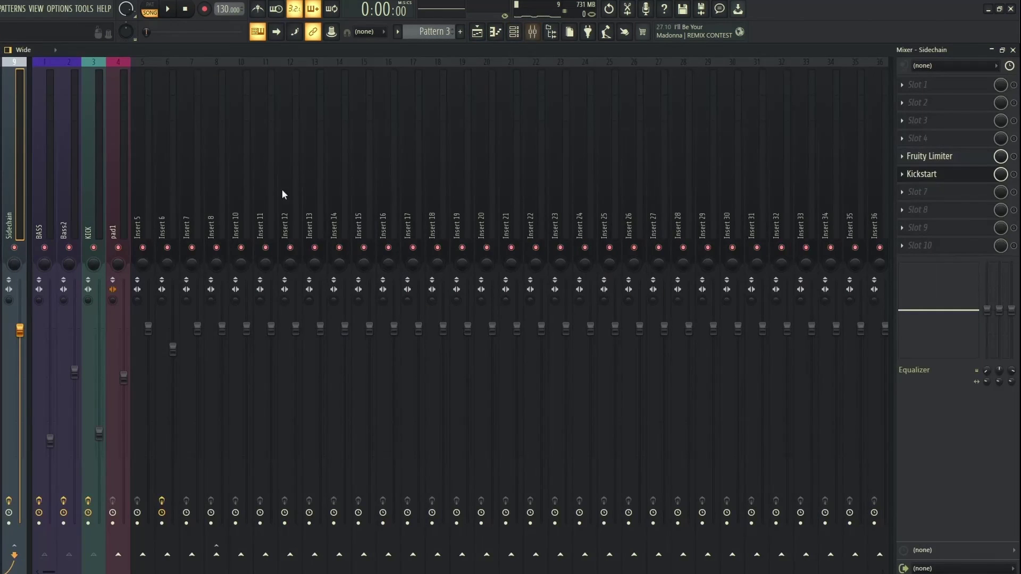
left_click(114, 168)
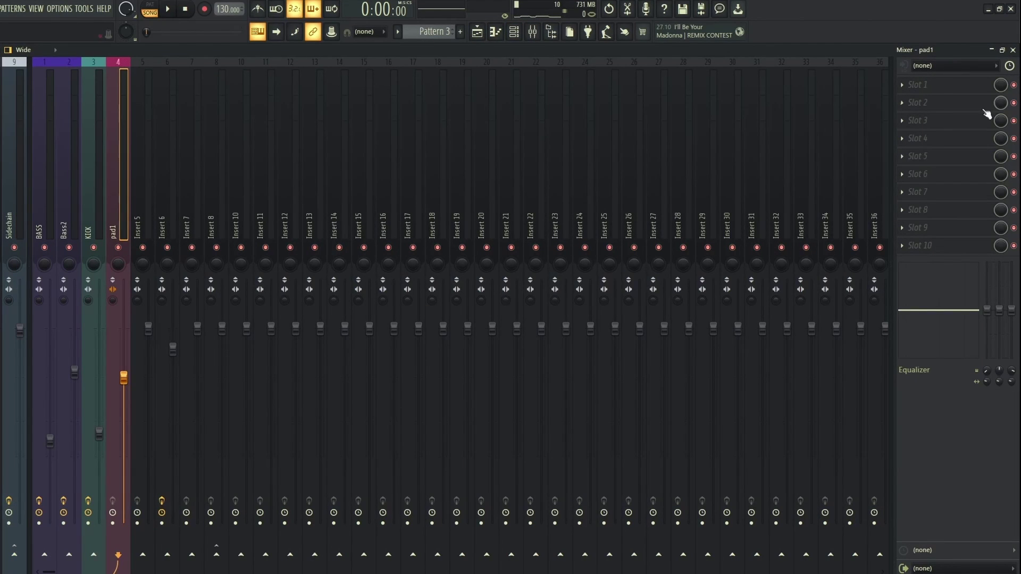
left_click(918, 160)
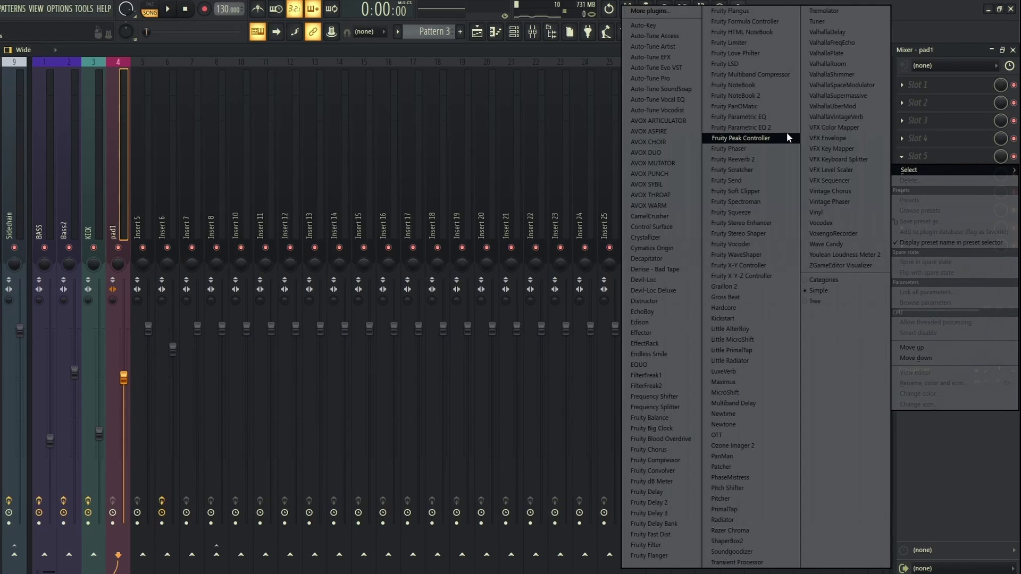
left_click(786, 131)
- Examine the frequency spectra of the pad1 and KICK tracks in their Fruity Parametric EQ 2 windows during playback
key("space")
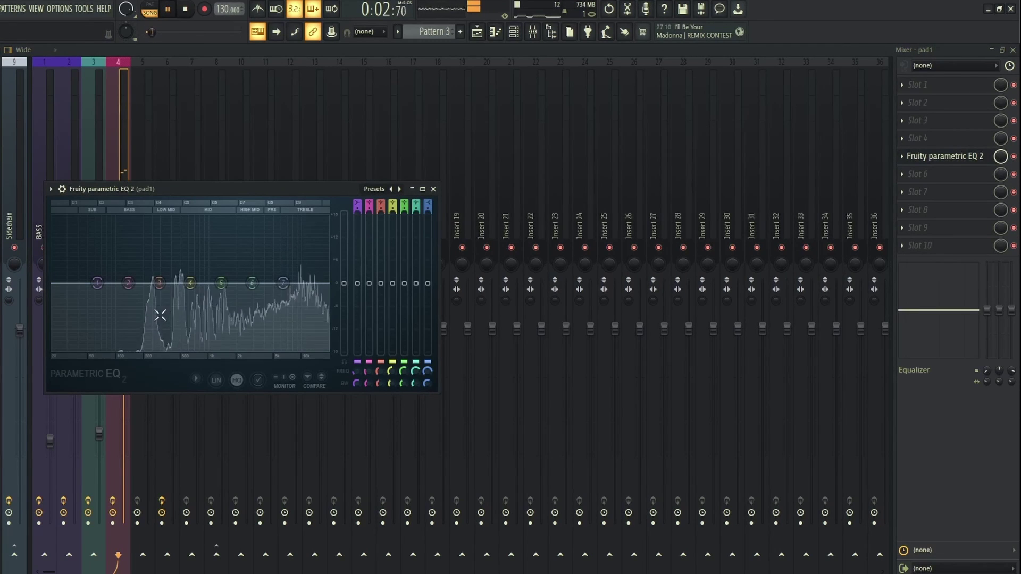
key("space")
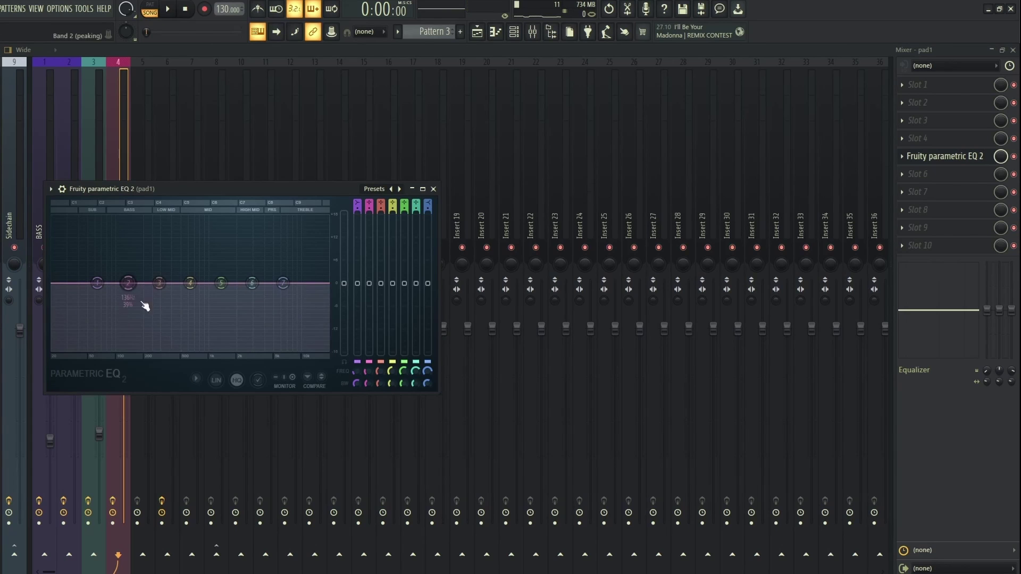
key("Left")
key("space")
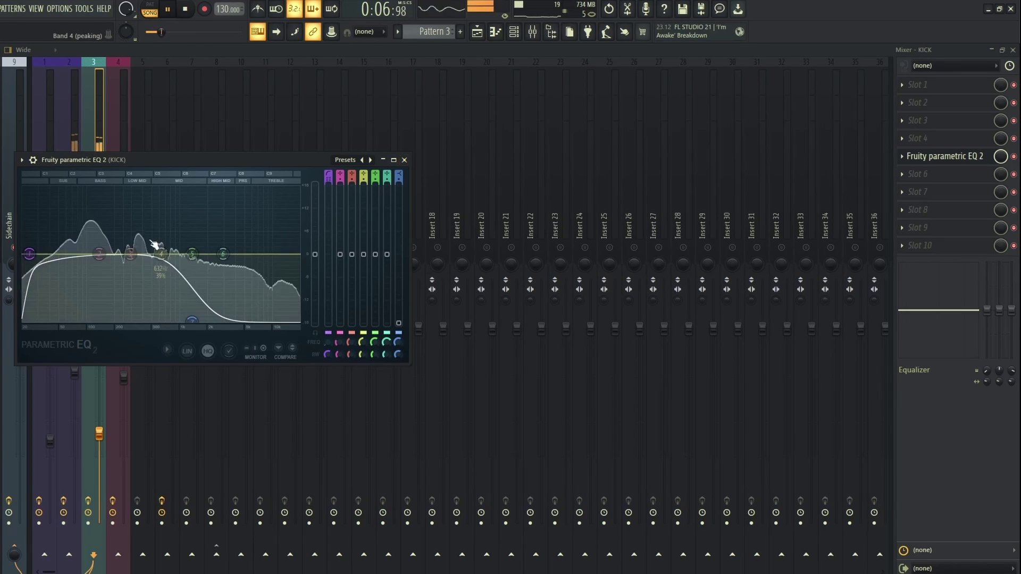
left_click(404, 159)
key("space")
- Load Fruity Limiter into effect slot 7 of the pad1 track and close its plugin window
left_click(120, 148)
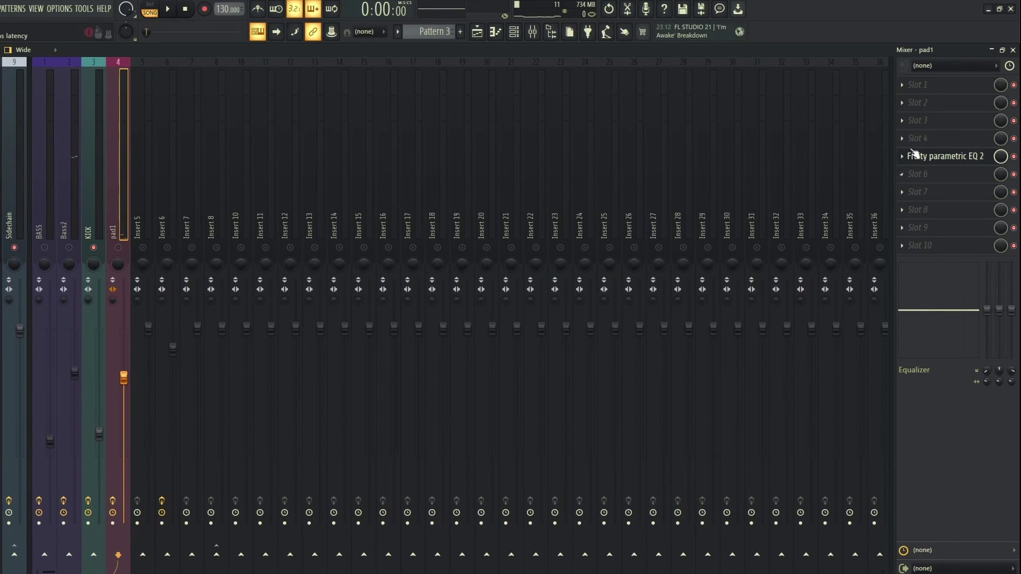
left_click(903, 196)
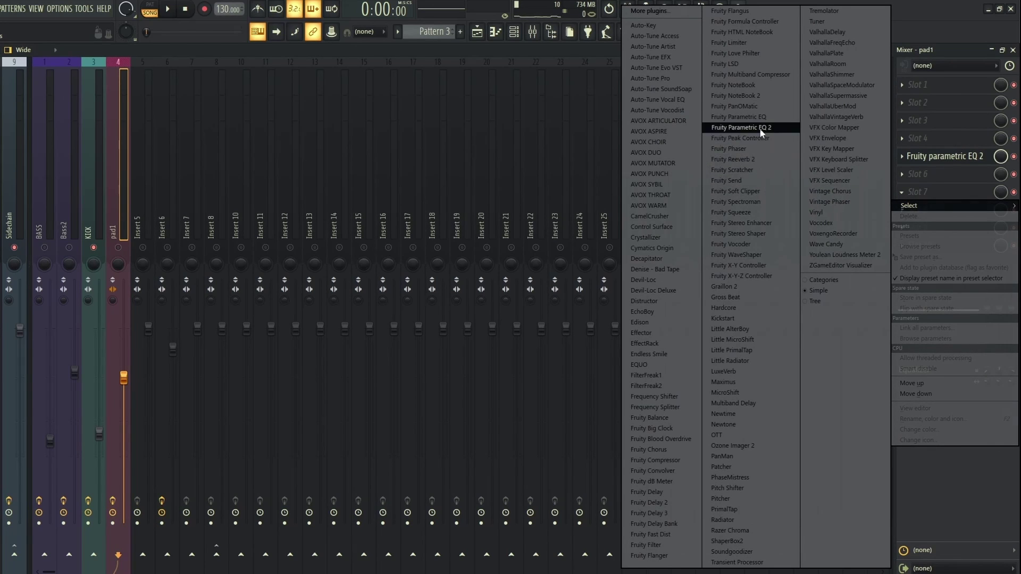
left_click(767, 40)
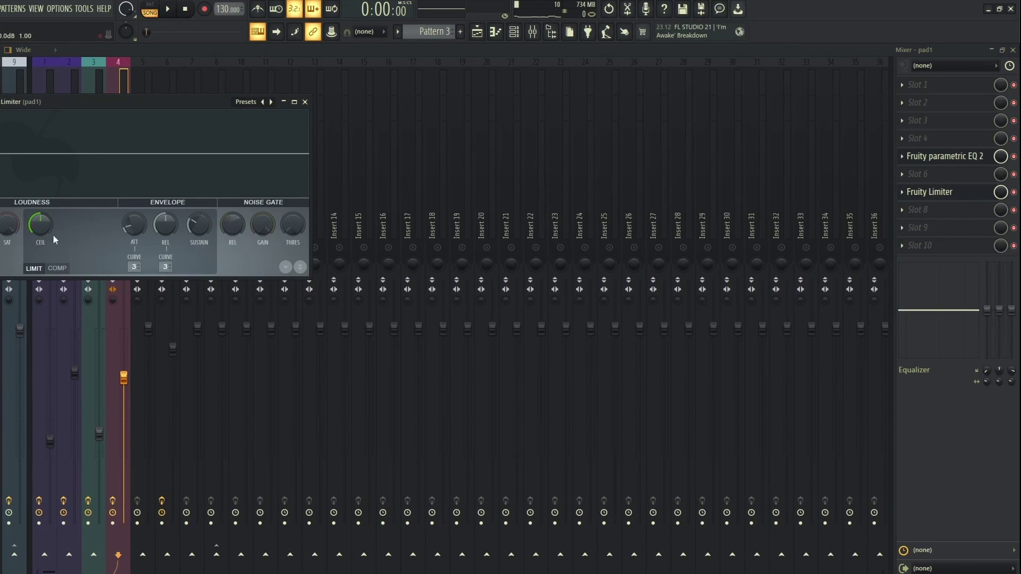
left_click_drag(84, 103, 448, 195)
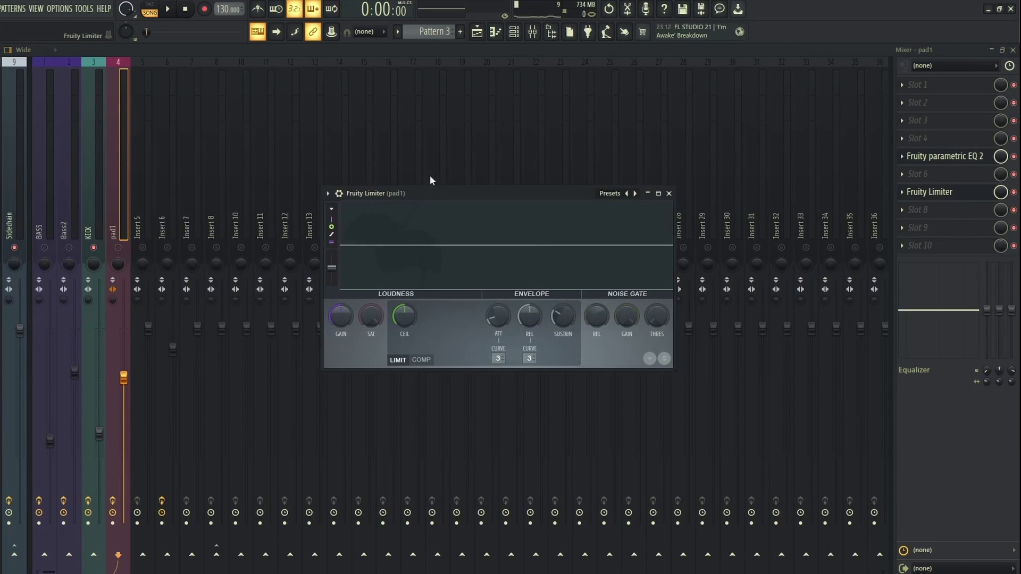
left_click(337, 53)
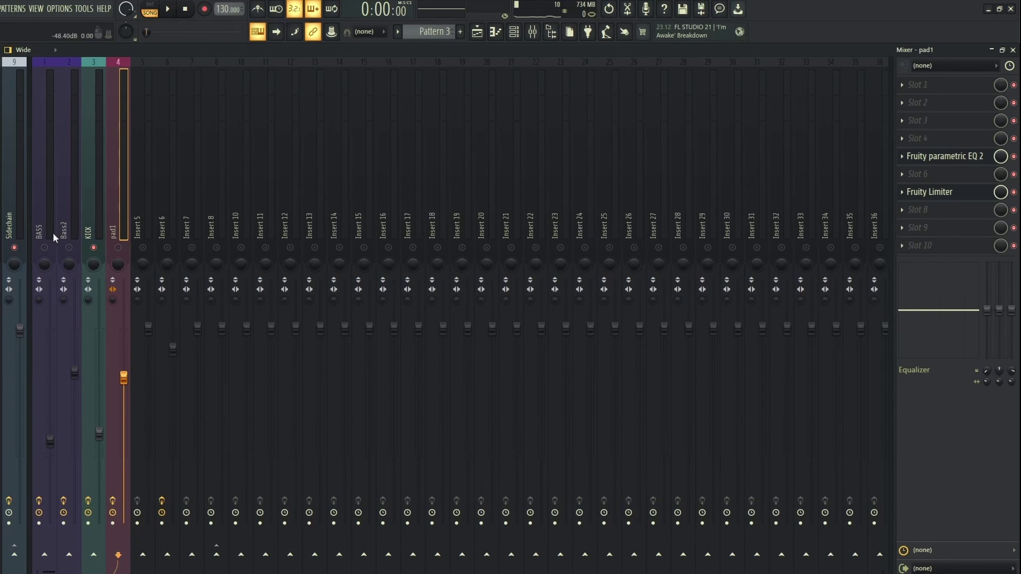
- Sidechain the KICK mixer track to the pad1 track
left_click(95, 217)
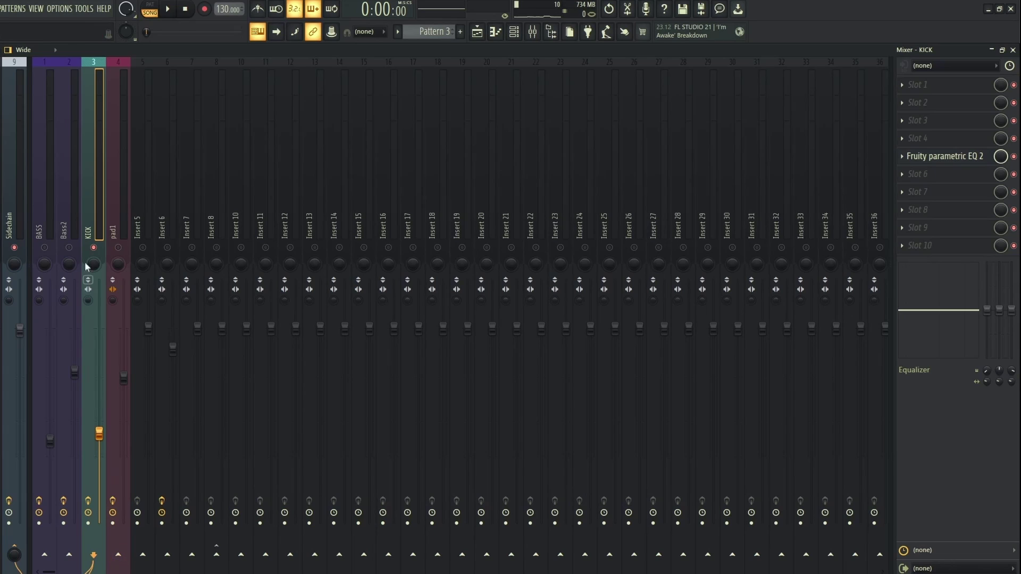
right_click(118, 557)
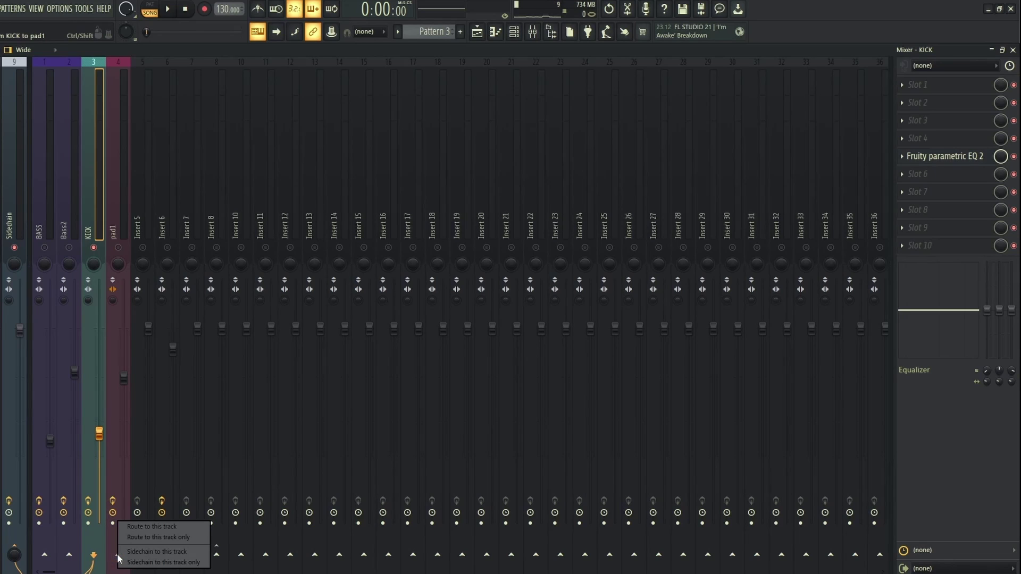
left_click(144, 550)
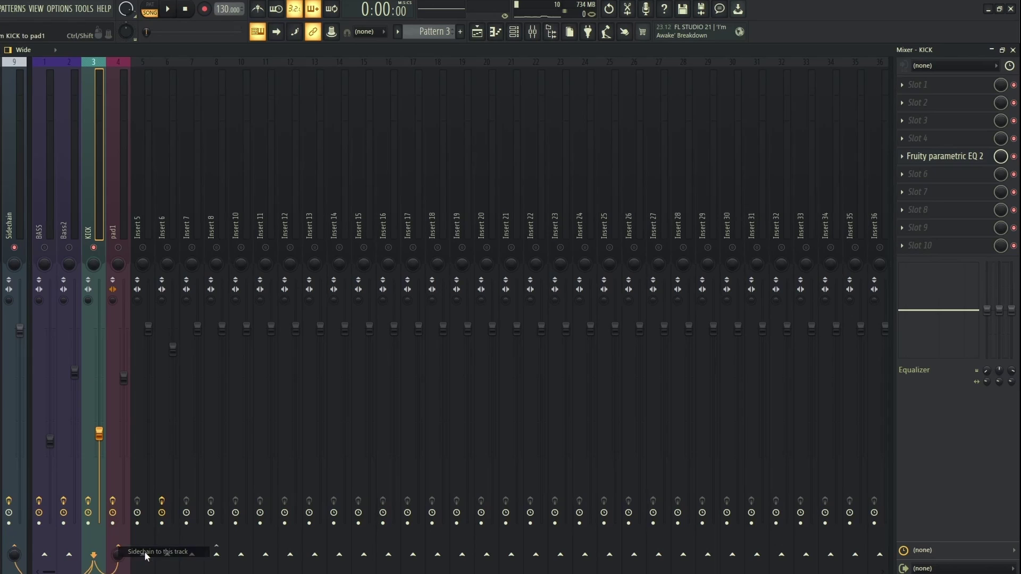
- Reopen pad1's Fruity Limiter, switch it to compressor mode, and choose KICK as its sidechain source
left_click(113, 215)
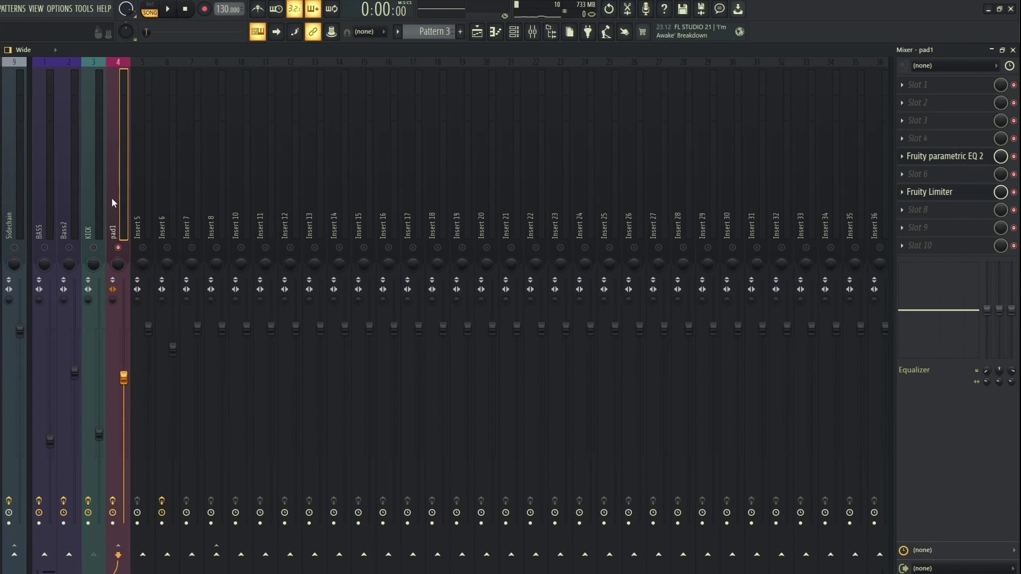
left_click(944, 193)
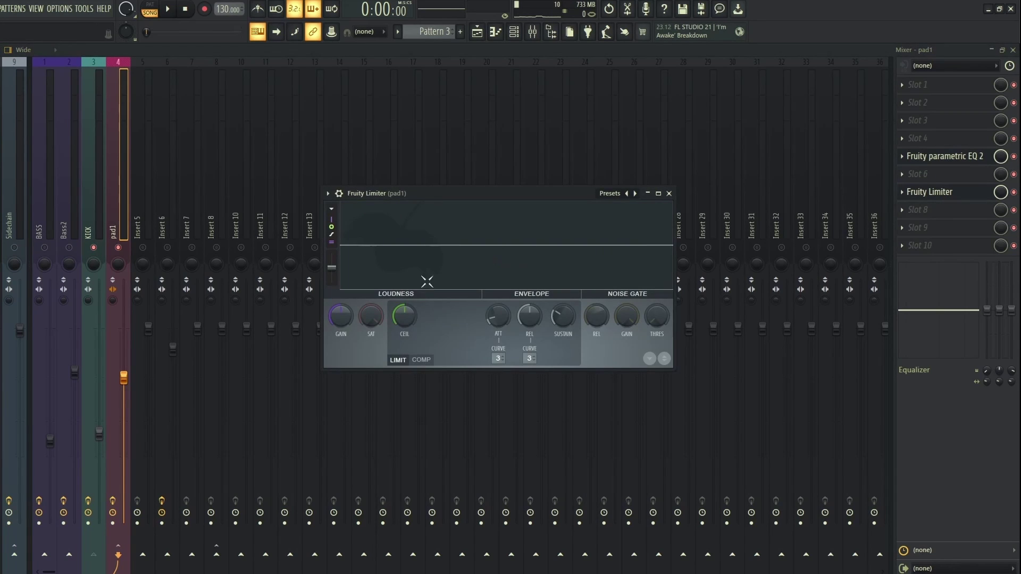
left_click(420, 360)
left_click(529, 359)
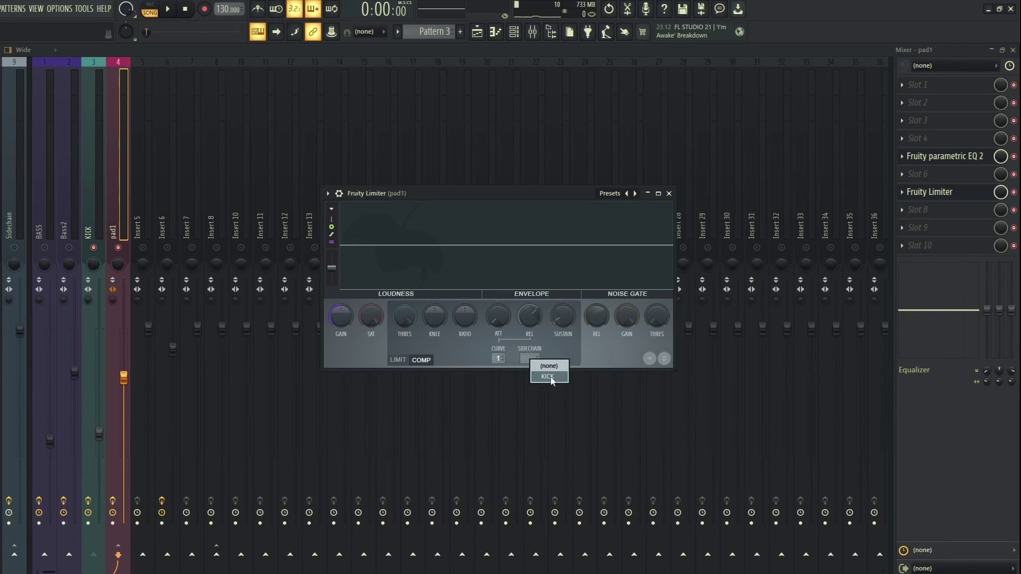
- Lower the compressor threshold and raise the ratio on pad1's Fruity Limiter, fine-tuning the threshold upward during playback before stopping the song
left_click_drag(394, 313, 394, 348)
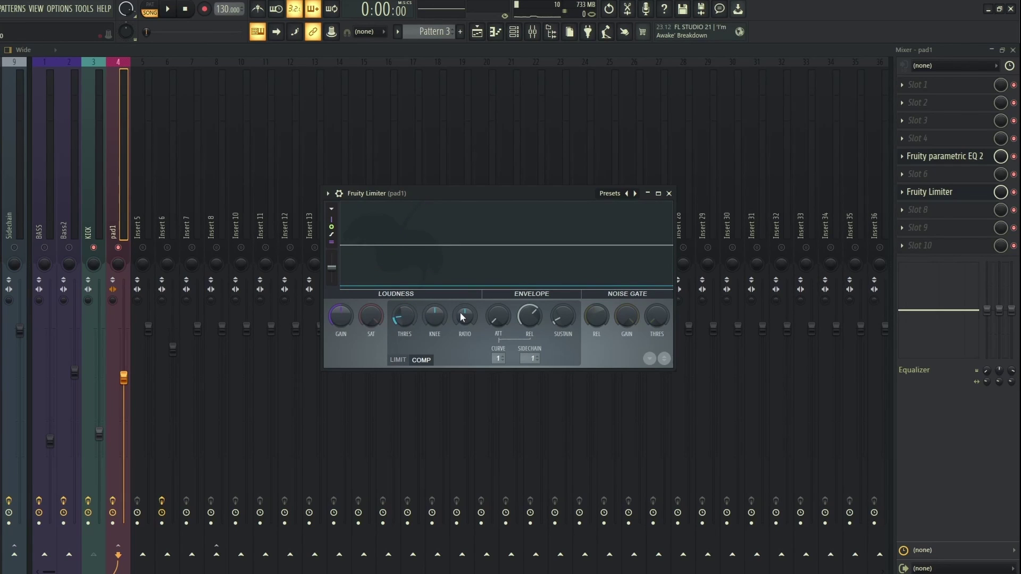
left_click_drag(464, 316, 464, 303)
key("space")
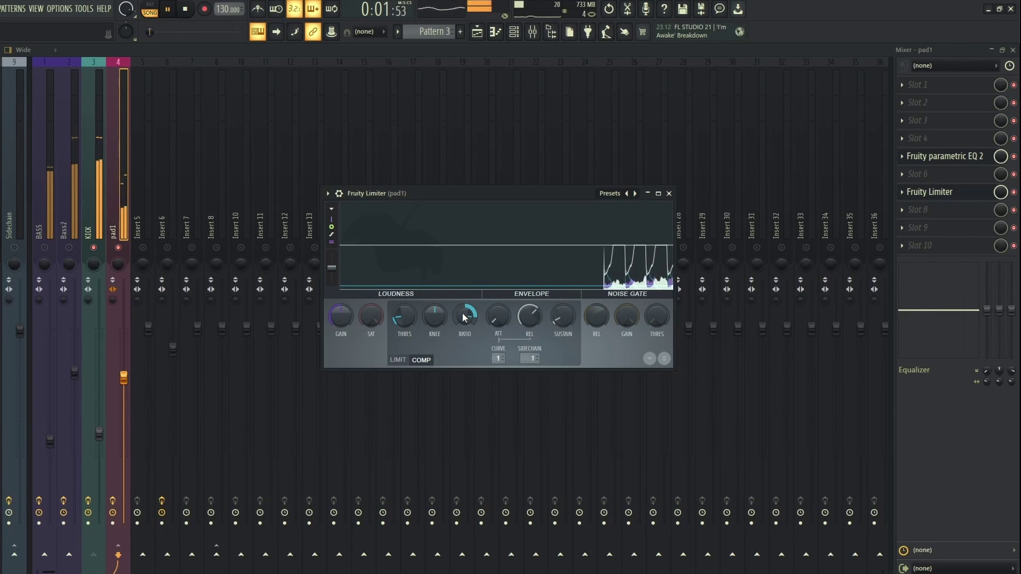
left_click_drag(400, 315, 400, 308)
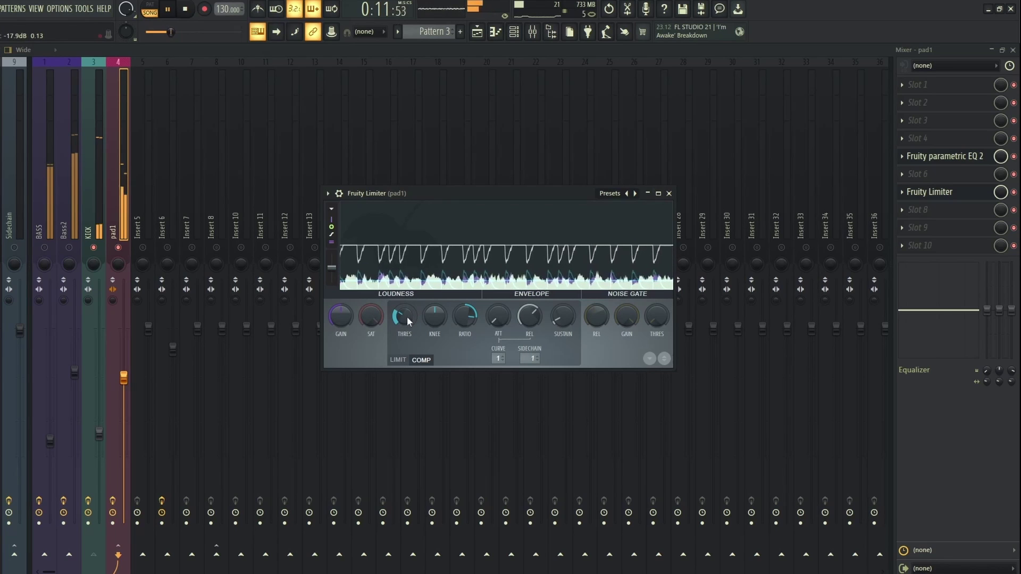
mouse_move(405, 316)
left_mouse_down()
mouse_move(405, 287)
mouse_move(405, 314)
left_mouse_up()
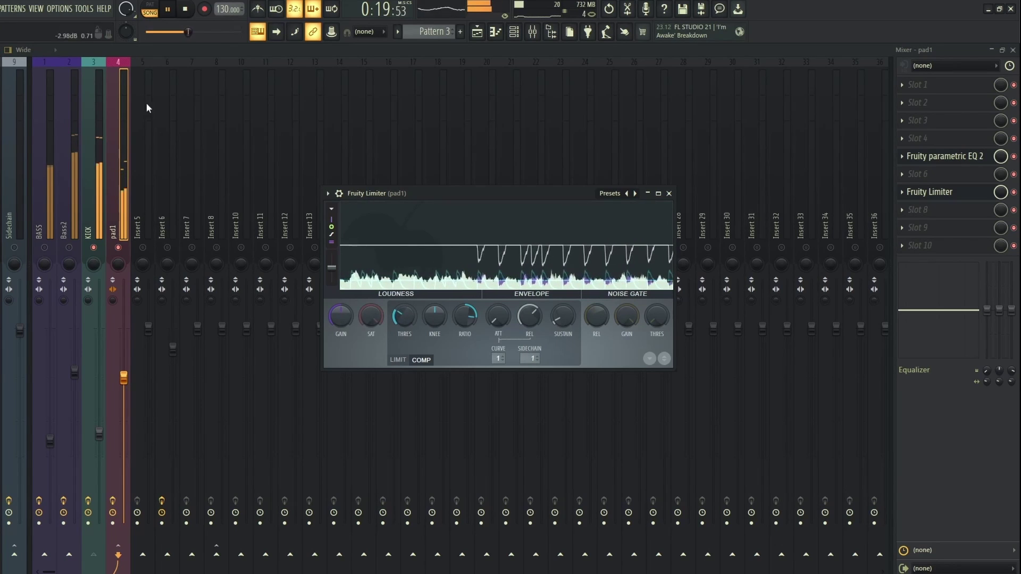
left_click(186, 10)
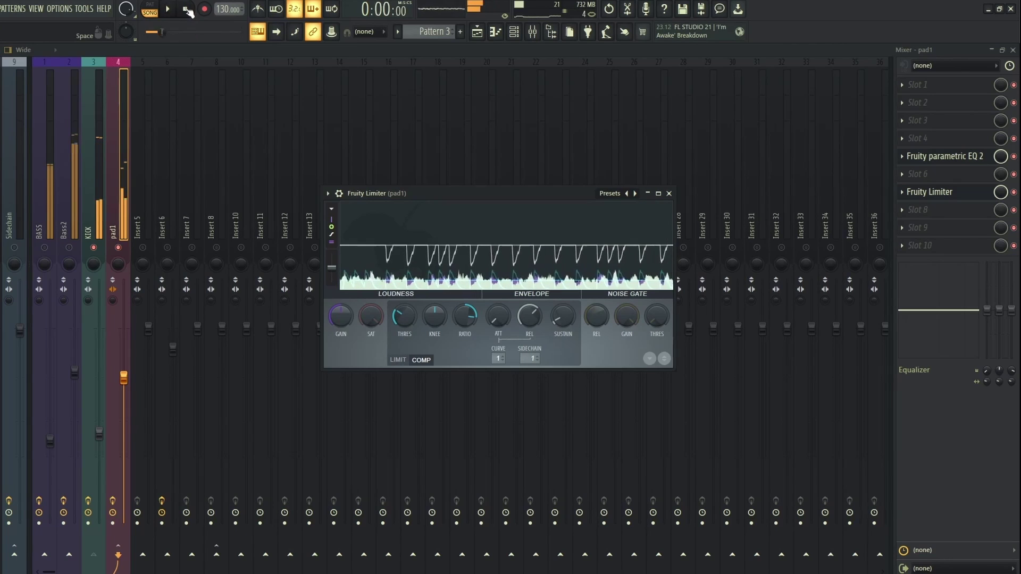
- Close pad1's Fruity Limiter window and end the KICK solo so all mixer tracks are enabled
left_click_drag(447, 192, 415, 192)
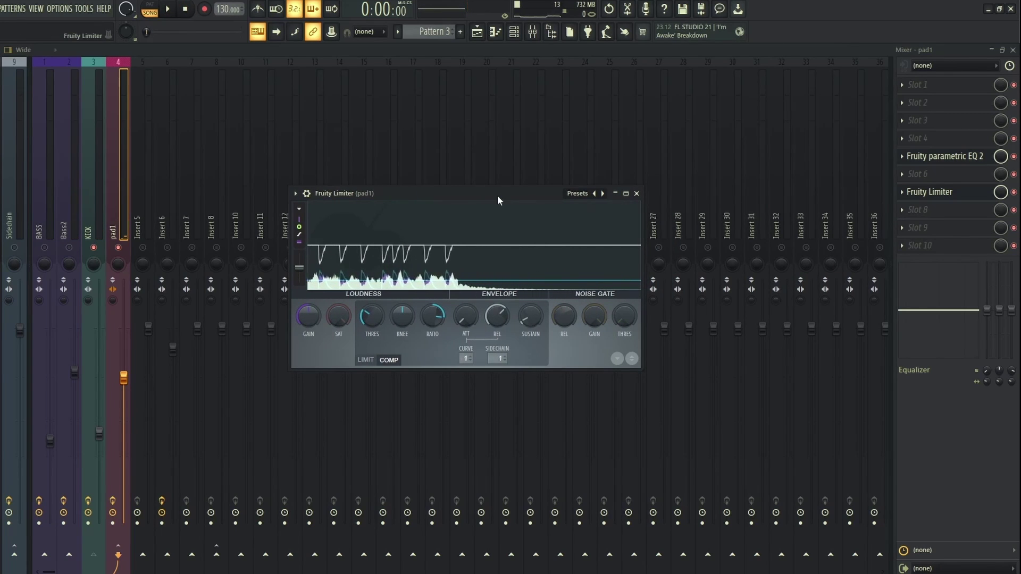
left_click_drag(498, 198, 566, 194)
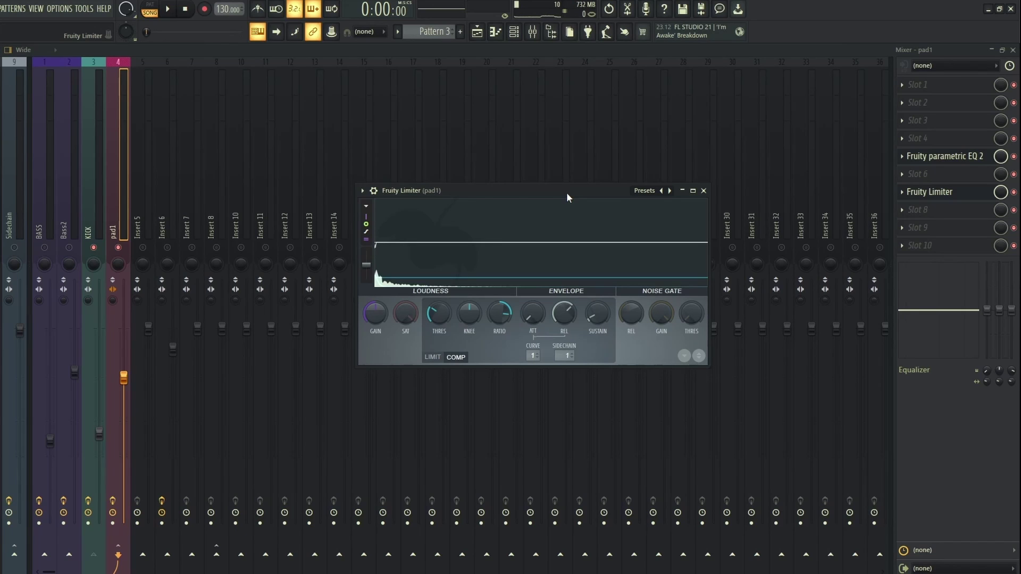
left_click(94, 253)
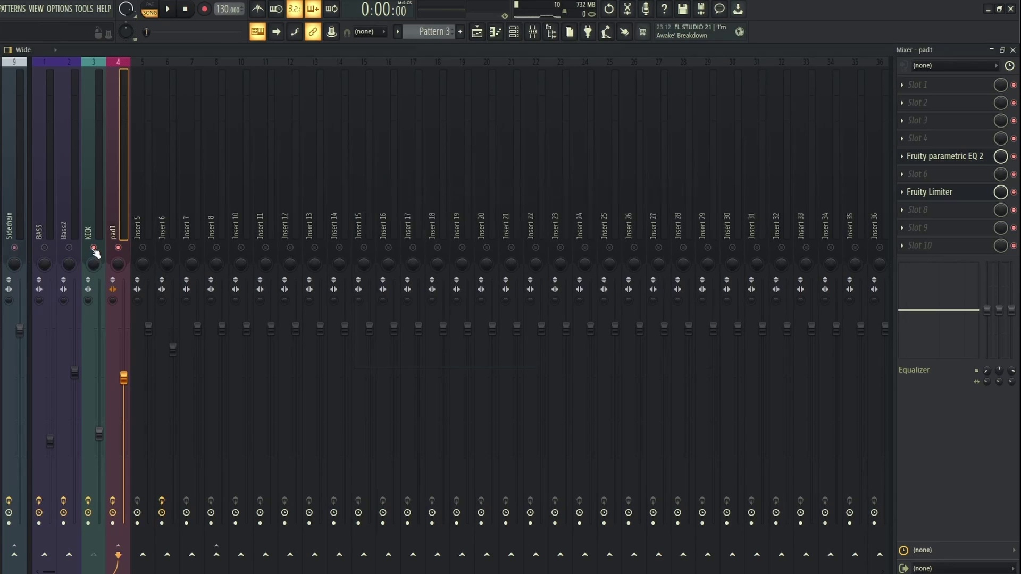
right_click(94, 248)
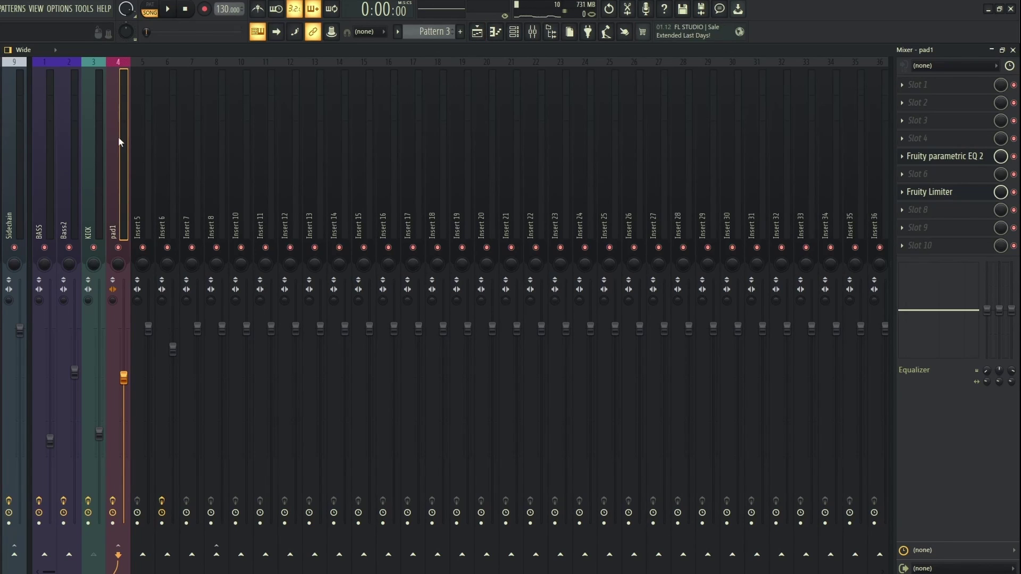
- Compare the mix during playback with the pad1 and Sidechain tracks' Fruity Limiters switched off
key("space")
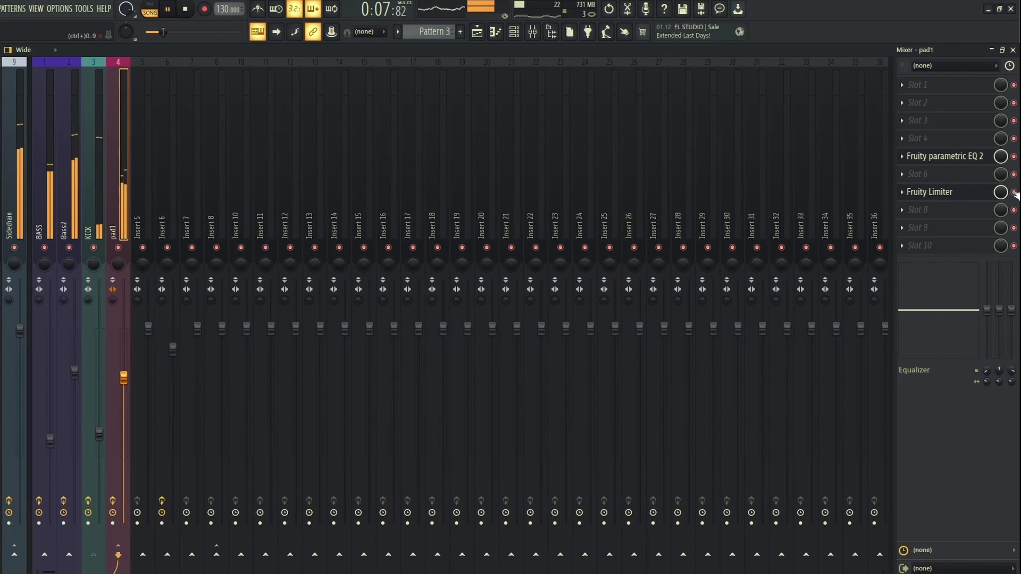
left_click(11, 129)
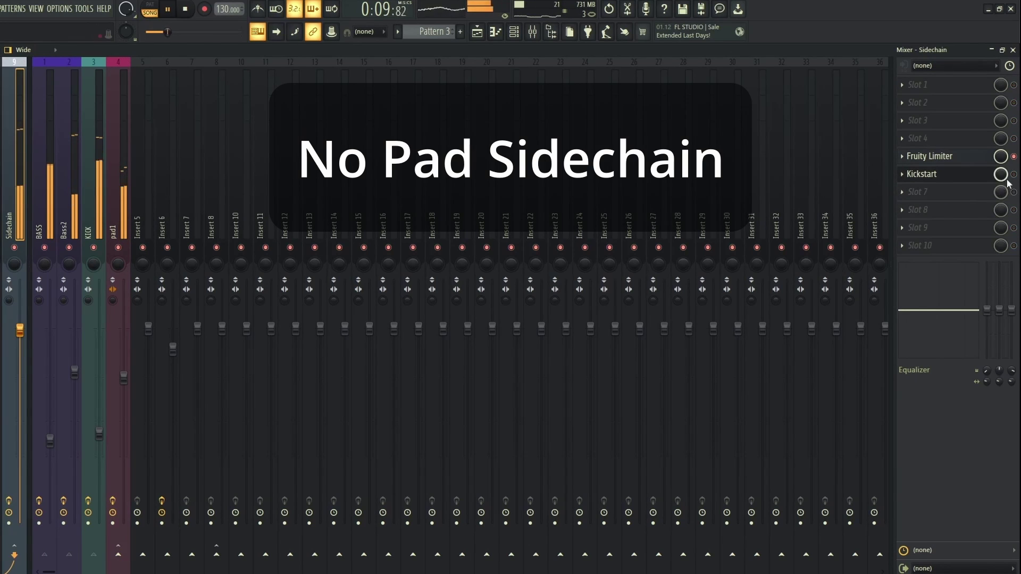
left_click(1013, 157)
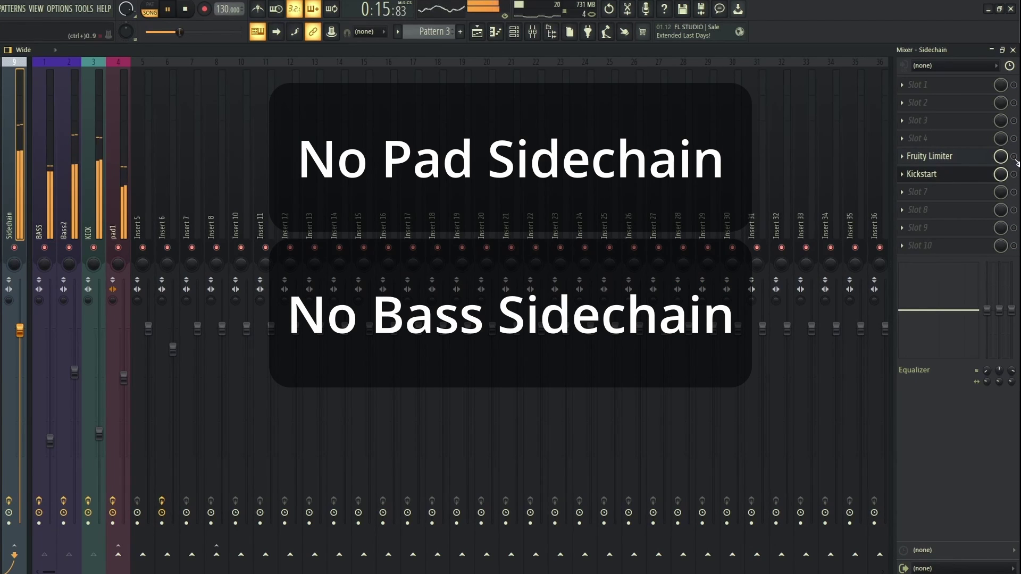
left_click(117, 140)
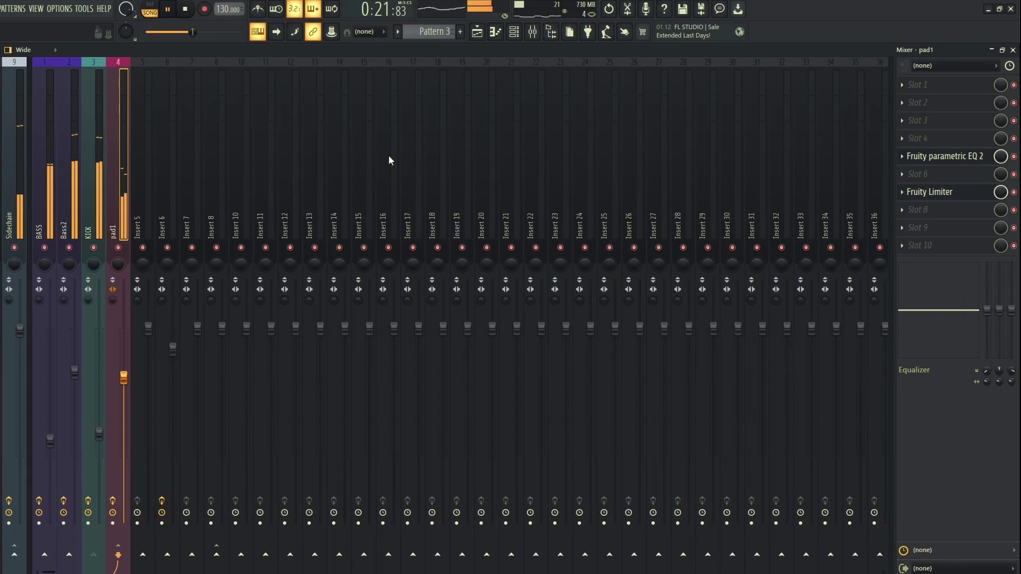
- Return to the playlist arrangement during playback and stop the song
left_click(477, 32)
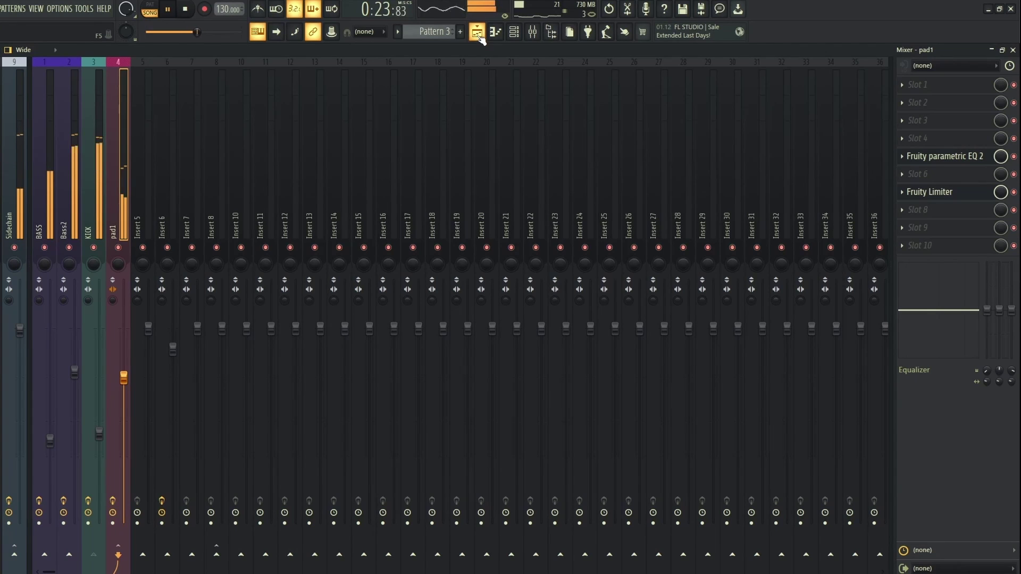
left_click(477, 32)
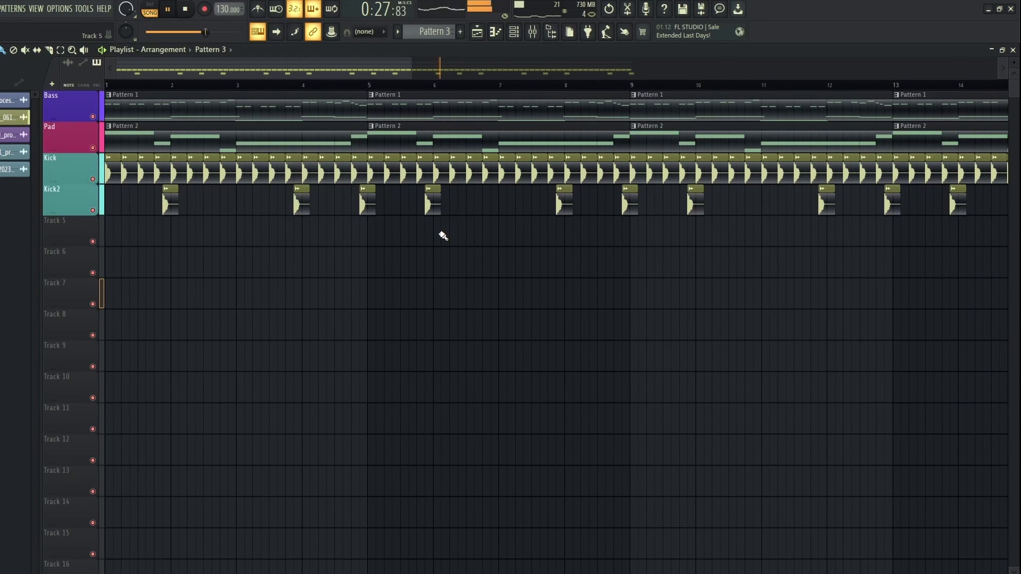
key("space")
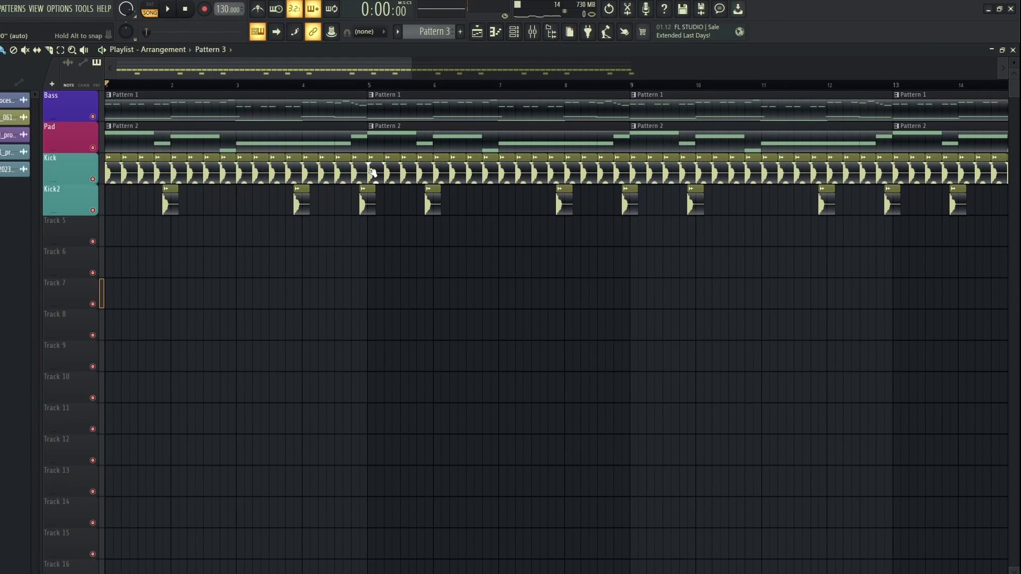